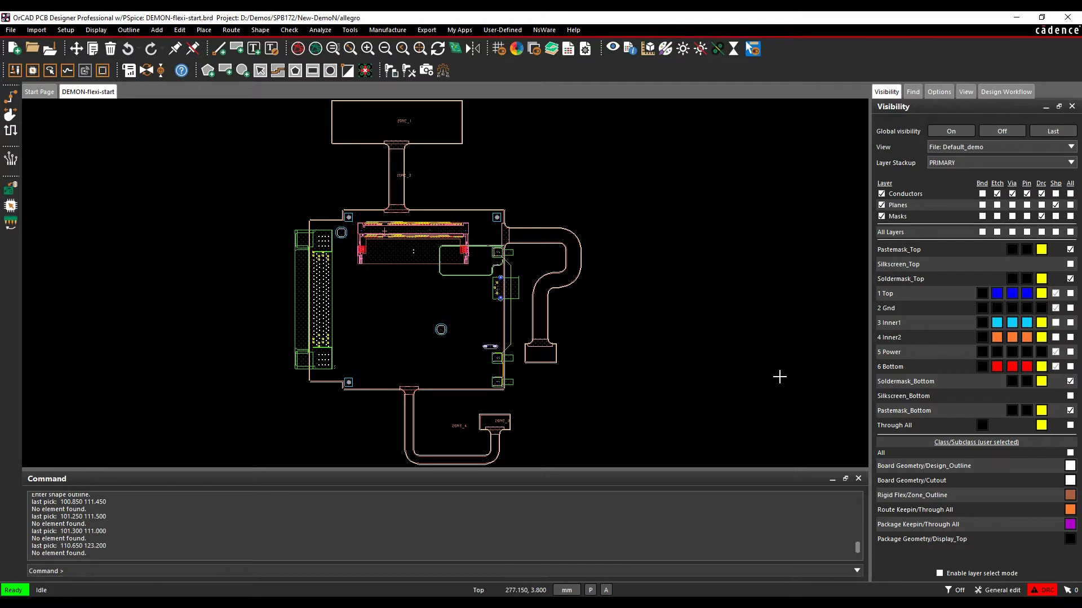
Step: Open the Cross-section Editor, check the Primary stackup, then display the Flexi1 stackup's layers
left_click(65, 30)
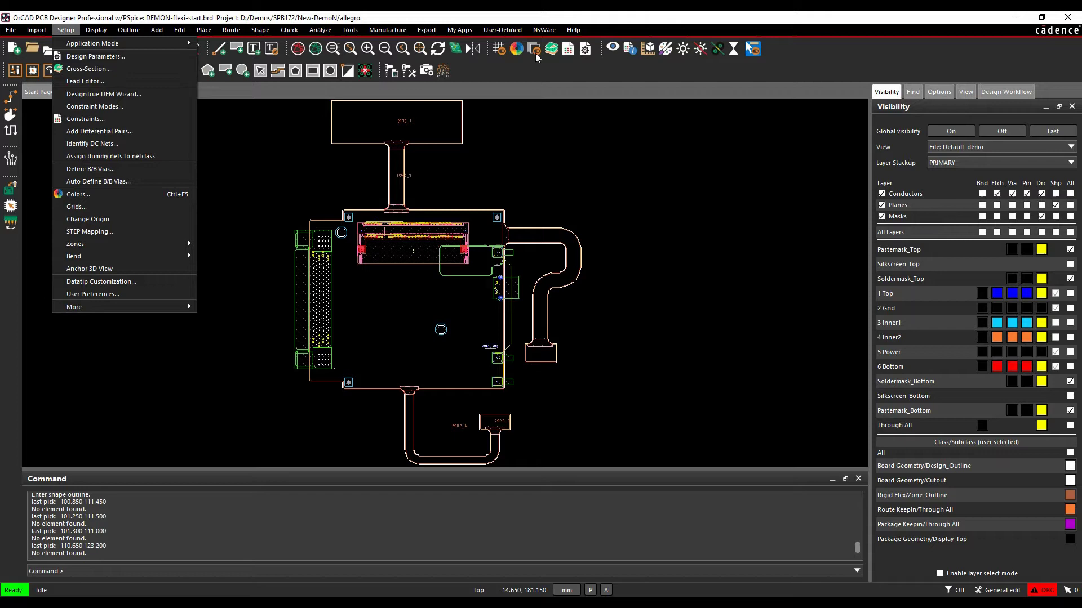
left_click(84, 69)
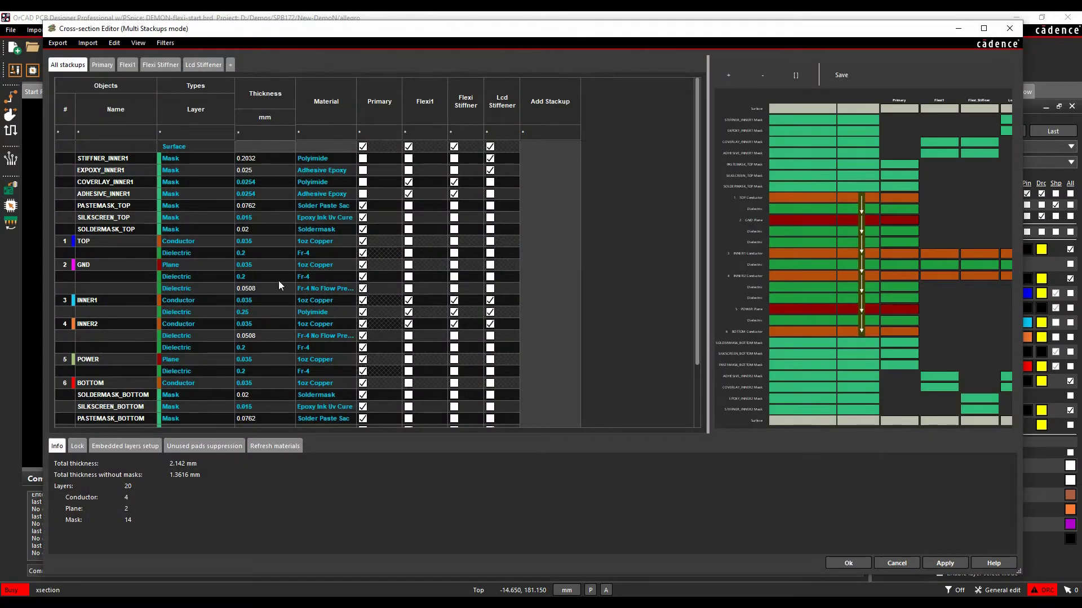
left_click(222, 363)
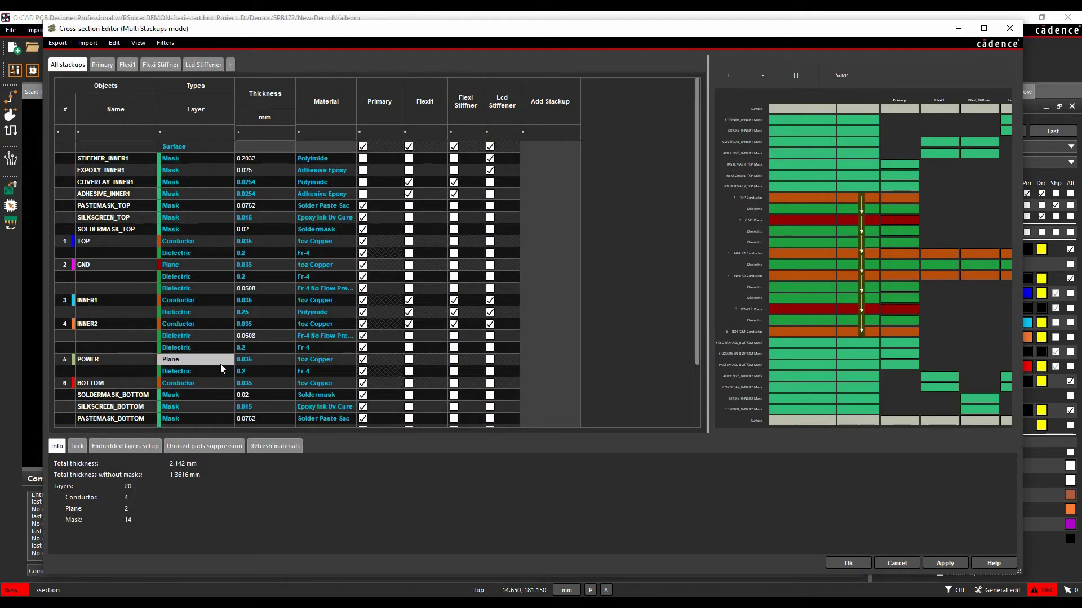
left_click(102, 65)
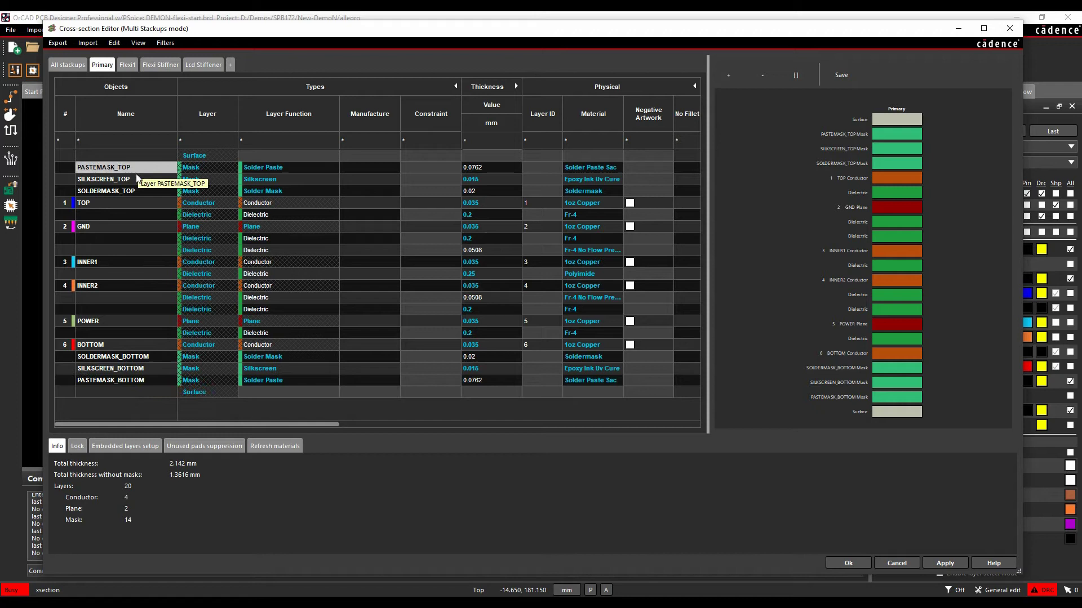
left_click(128, 65)
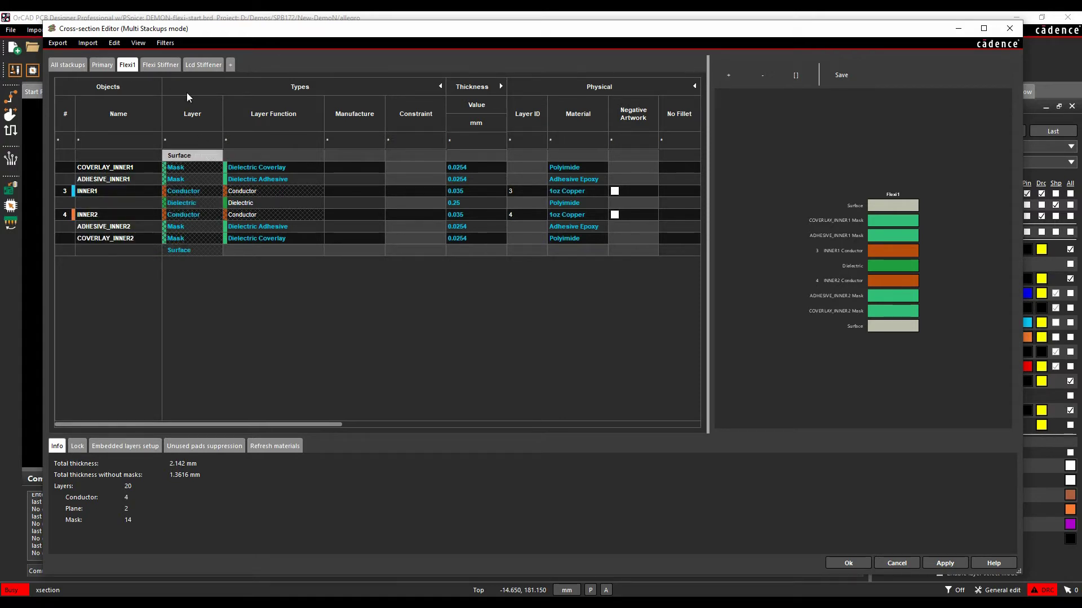
Step: View the Flexi Stiffner stackup, then the Lcd Stiffener stackup with its polyimide stiffener
left_click(169, 67)
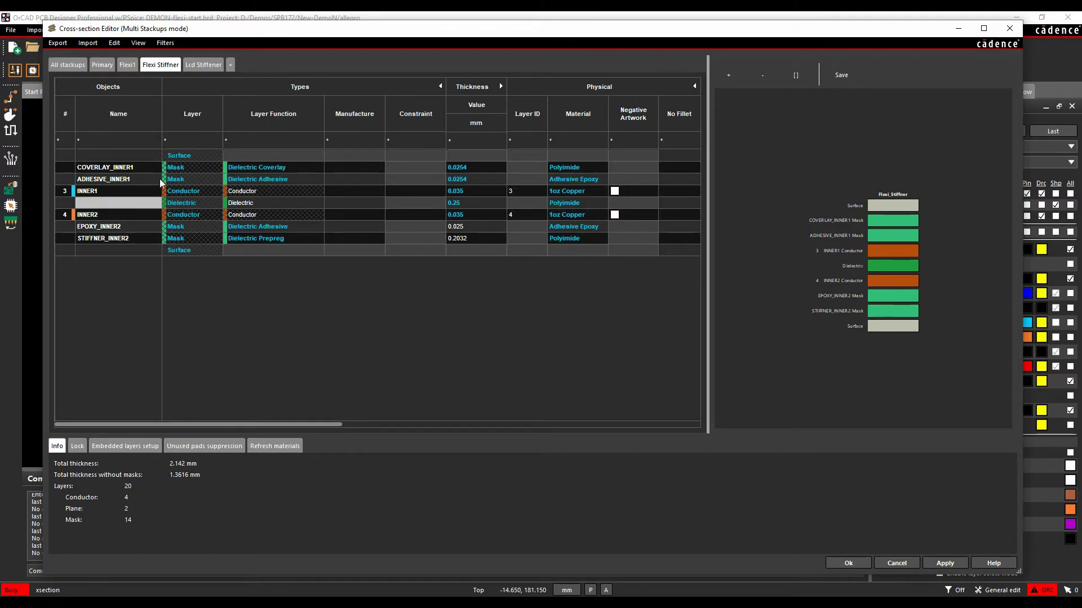
left_click(204, 65)
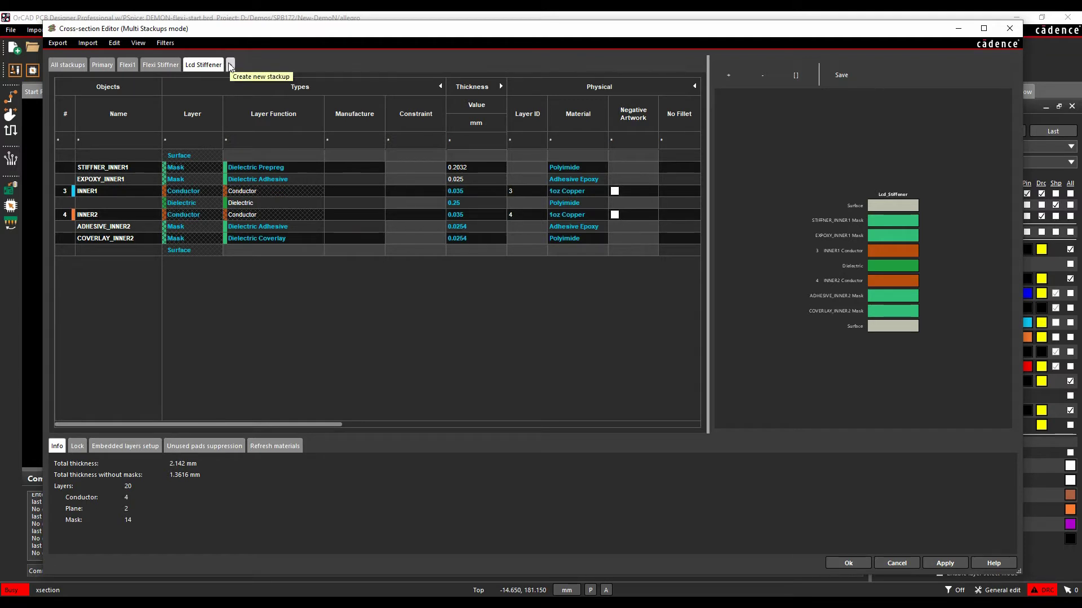
Step: Show all stackups side by side, then accept and close the Cross-section Editor
left_click(138, 45)
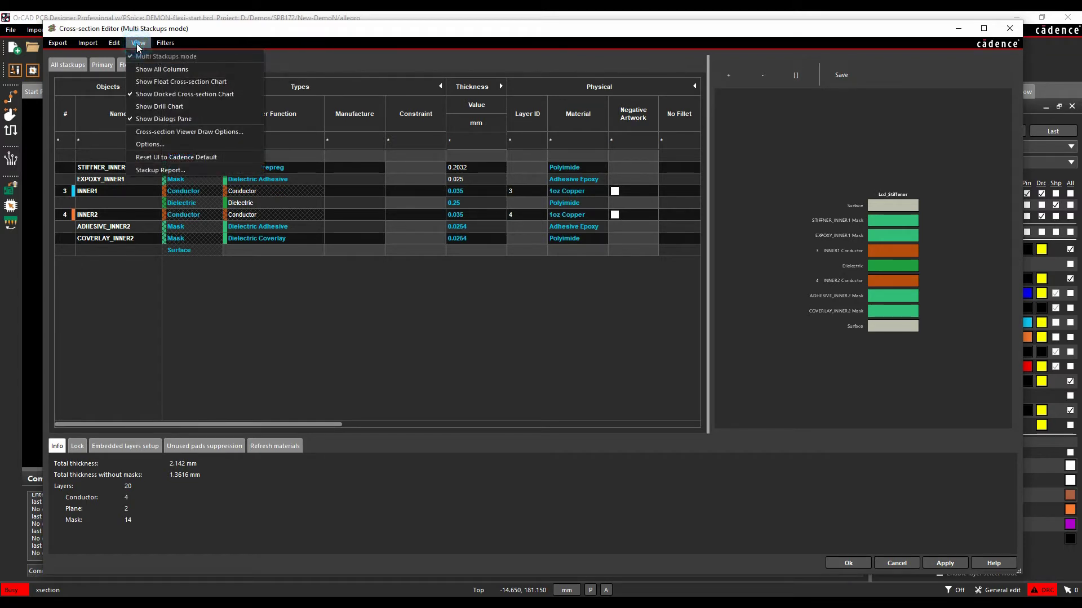
left_click(177, 54)
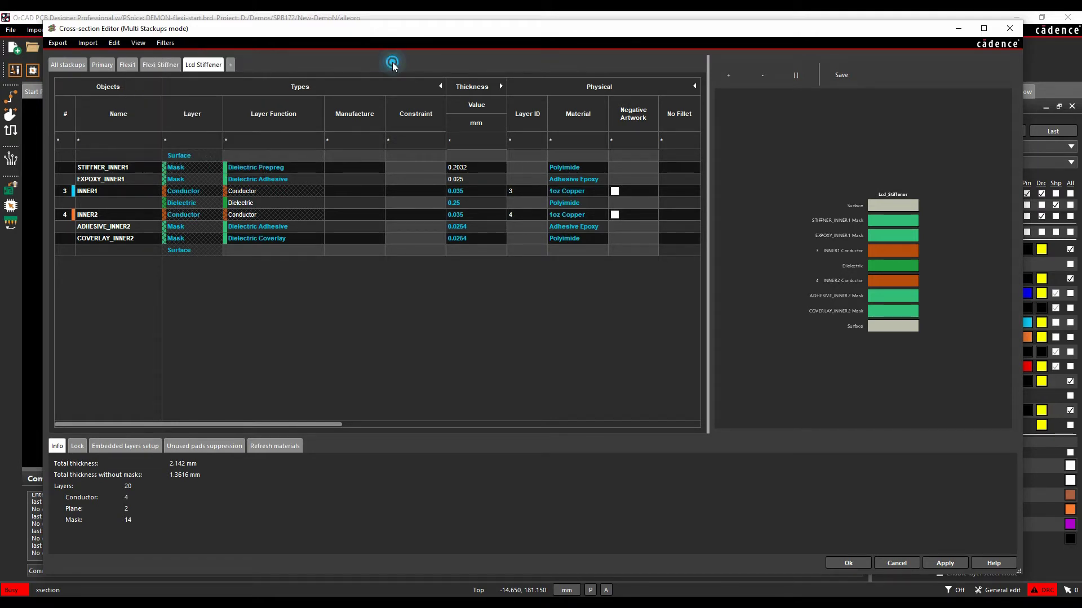
left_click(79, 64)
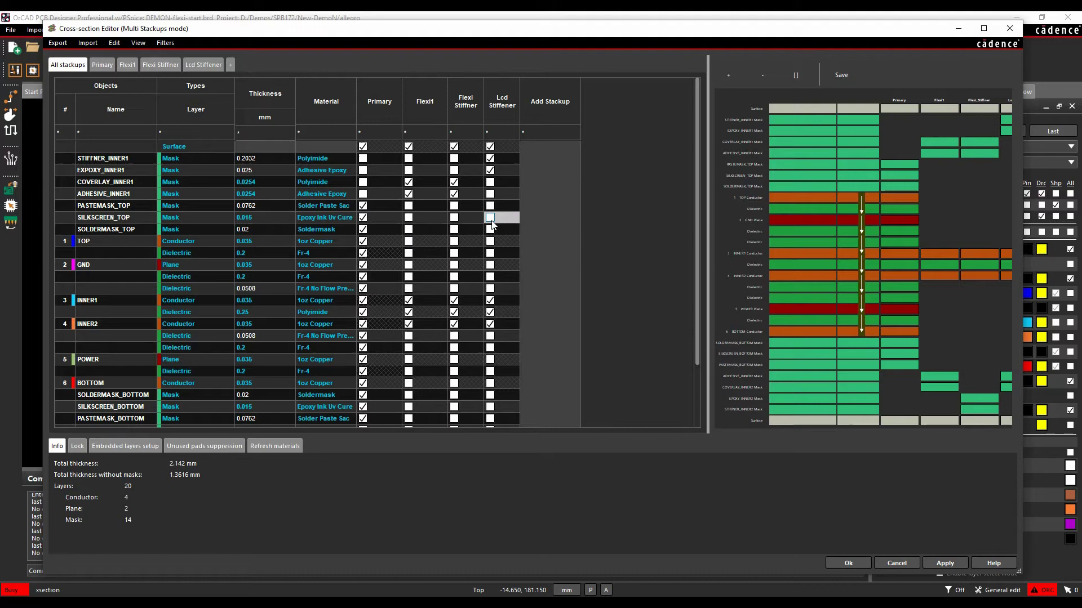
left_click(859, 564)
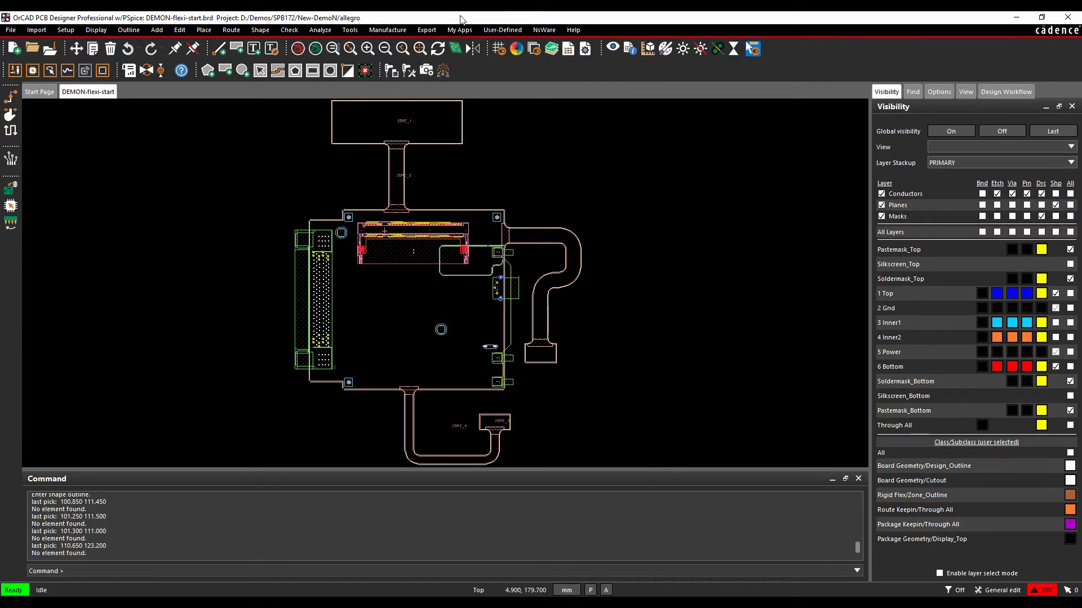
left_click(515, 50)
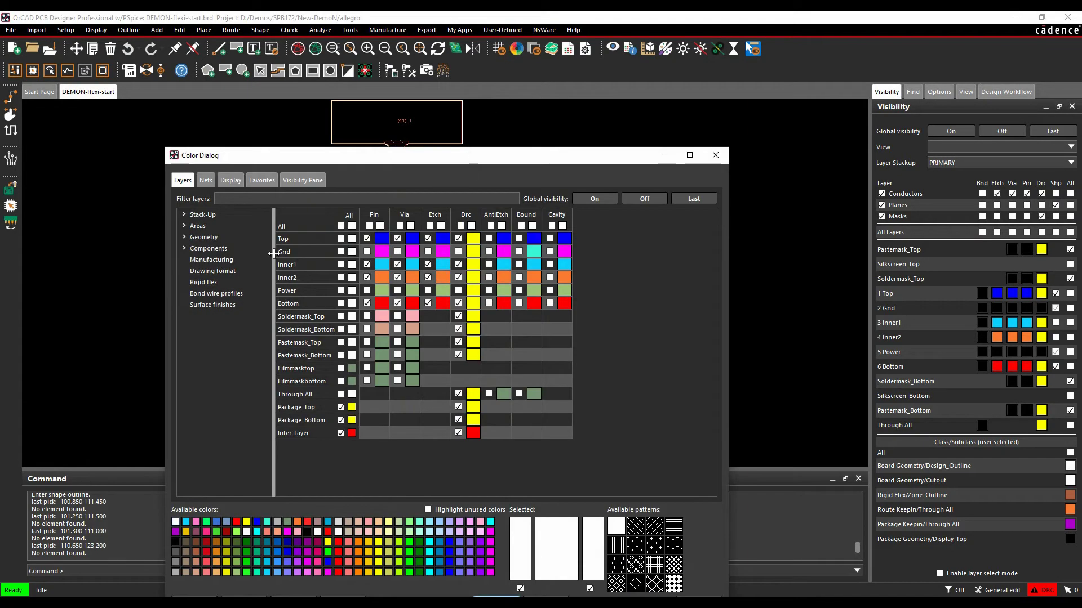
left_click(205, 282)
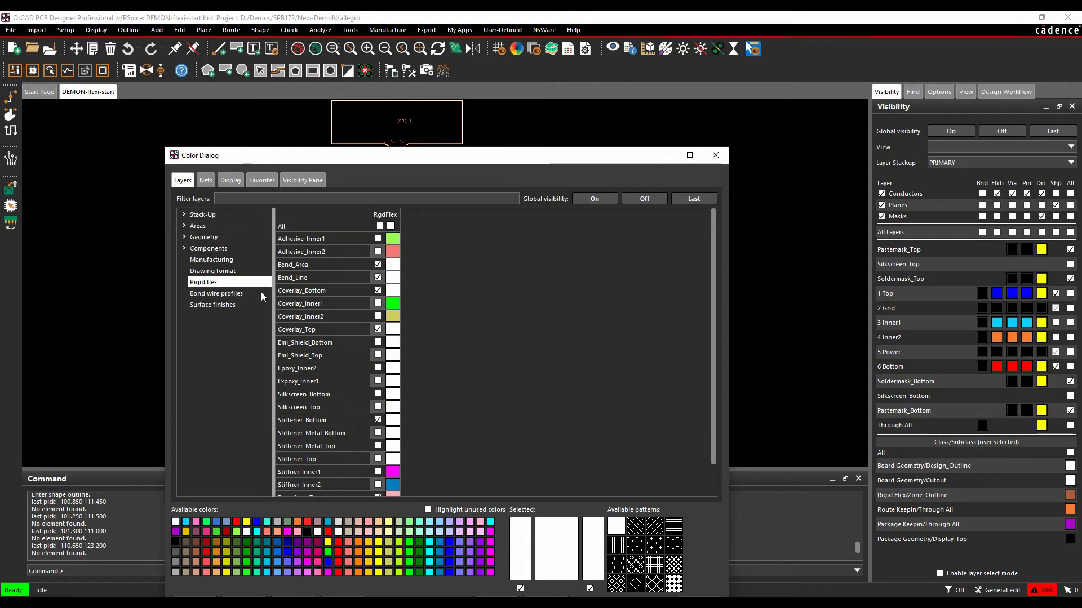
scroll(338, 394, "down", 1)
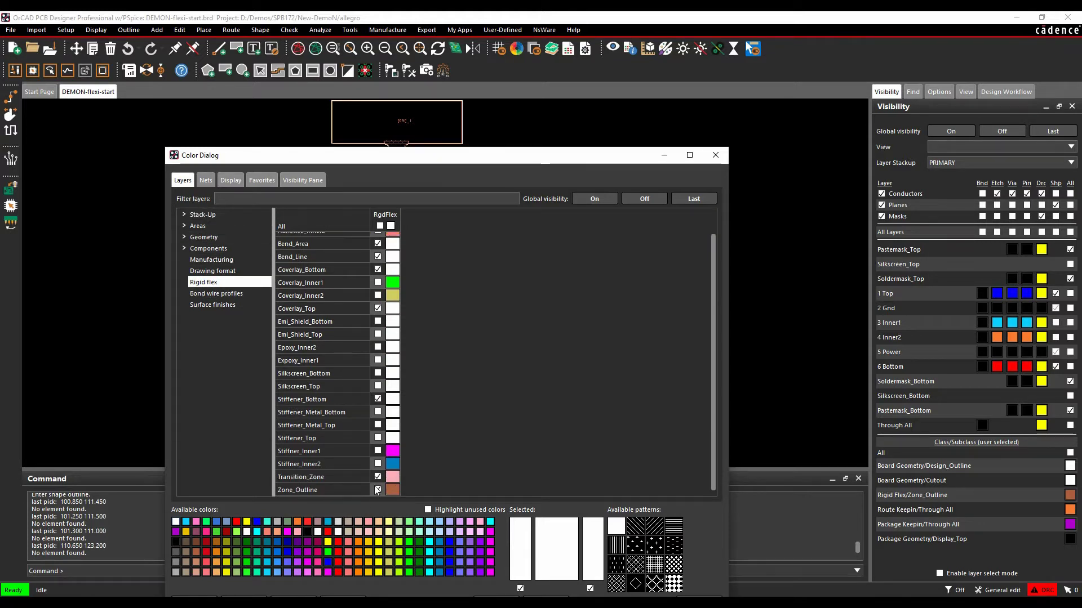
left_click(204, 237)
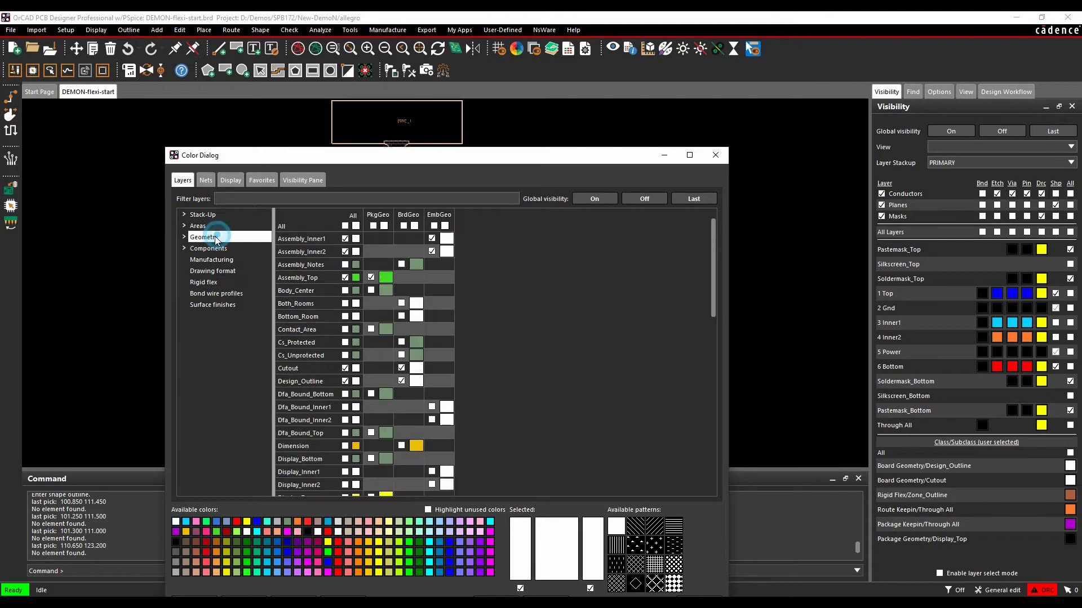
left_click(184, 237)
left_click(222, 249)
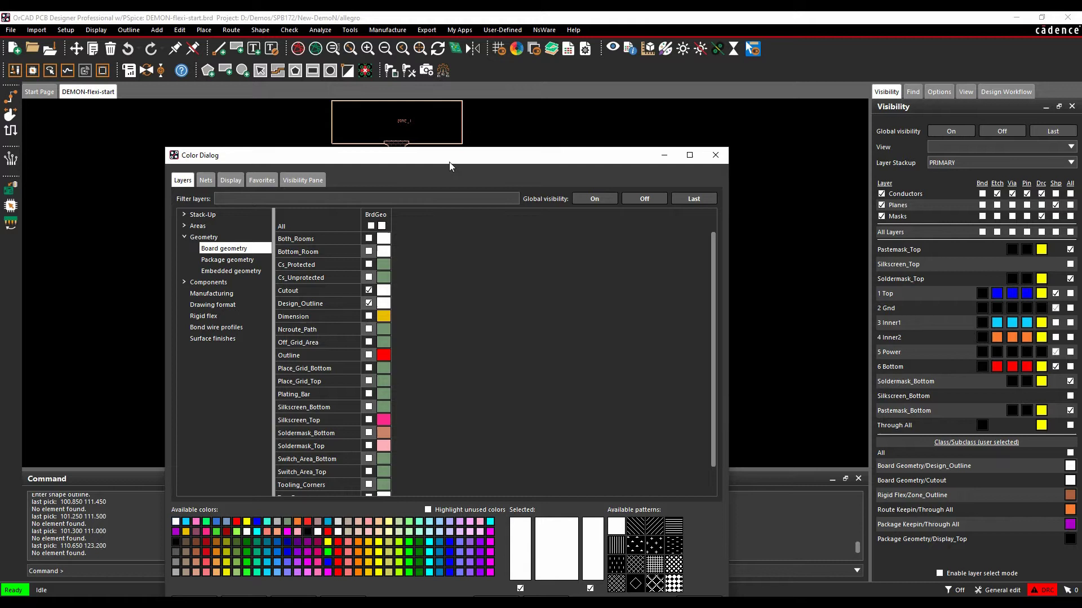
left_click_drag(448, 158, 441, 95)
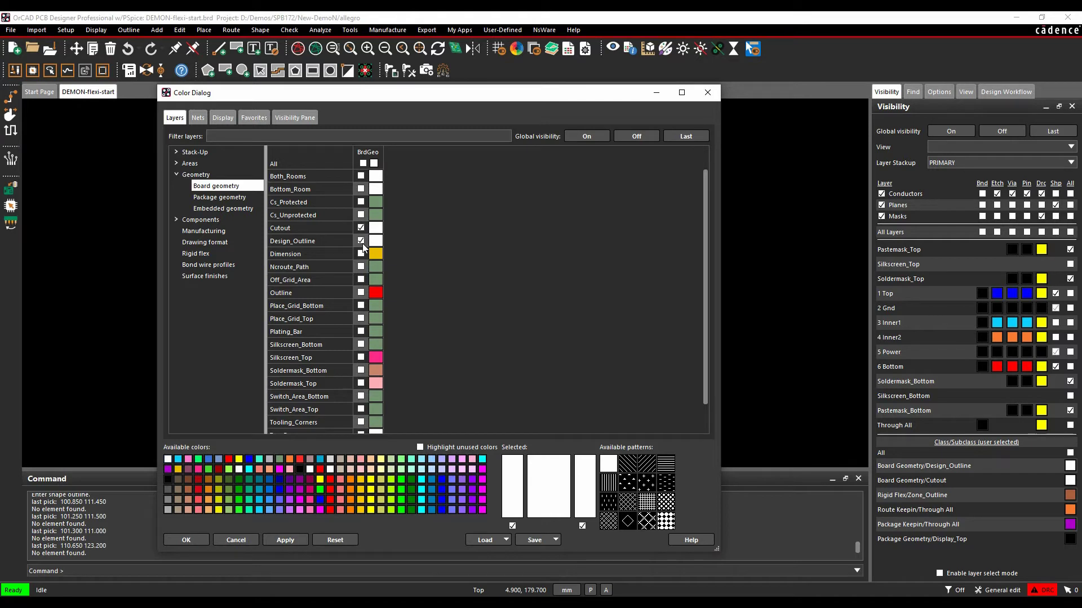
scroll(369, 293, "down", 1)
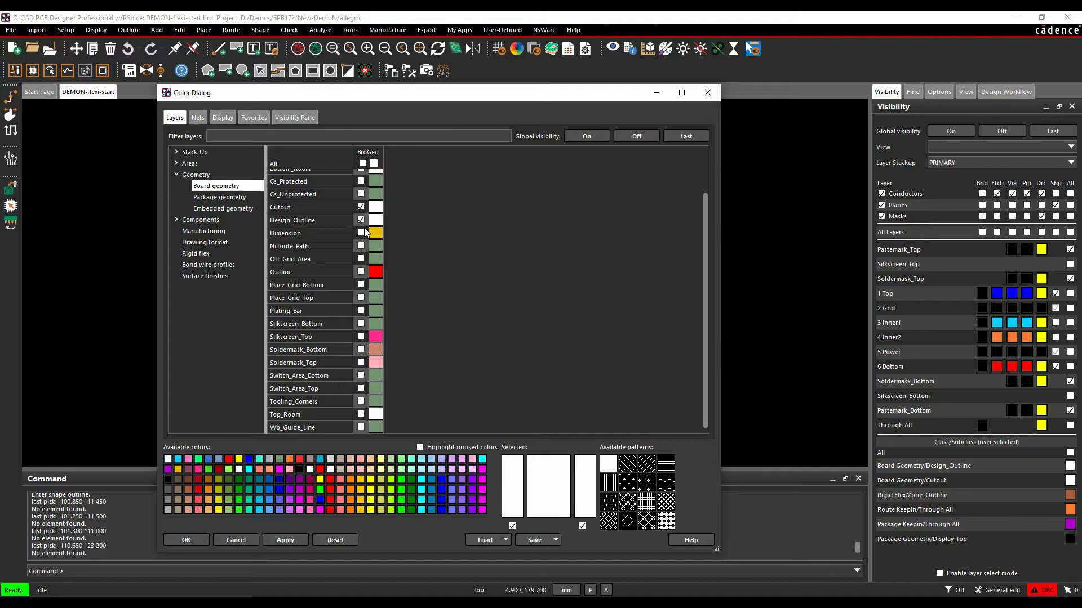
left_click(205, 542)
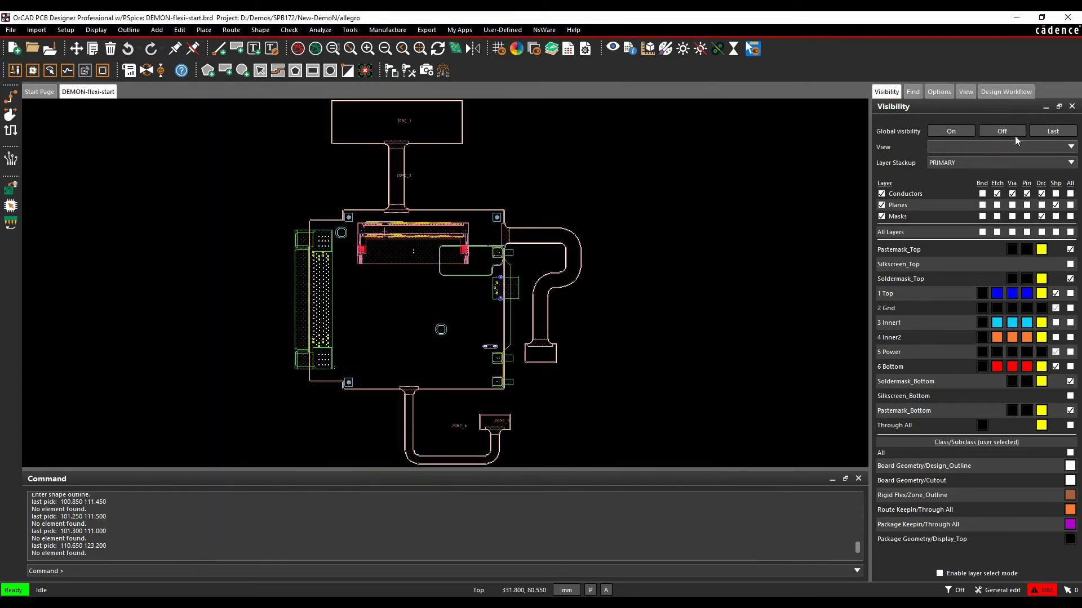
Step: Show only Zone_Outline, Design_Outline and Display_Top, then apply the Default_demo layer view
left_click(1012, 131)
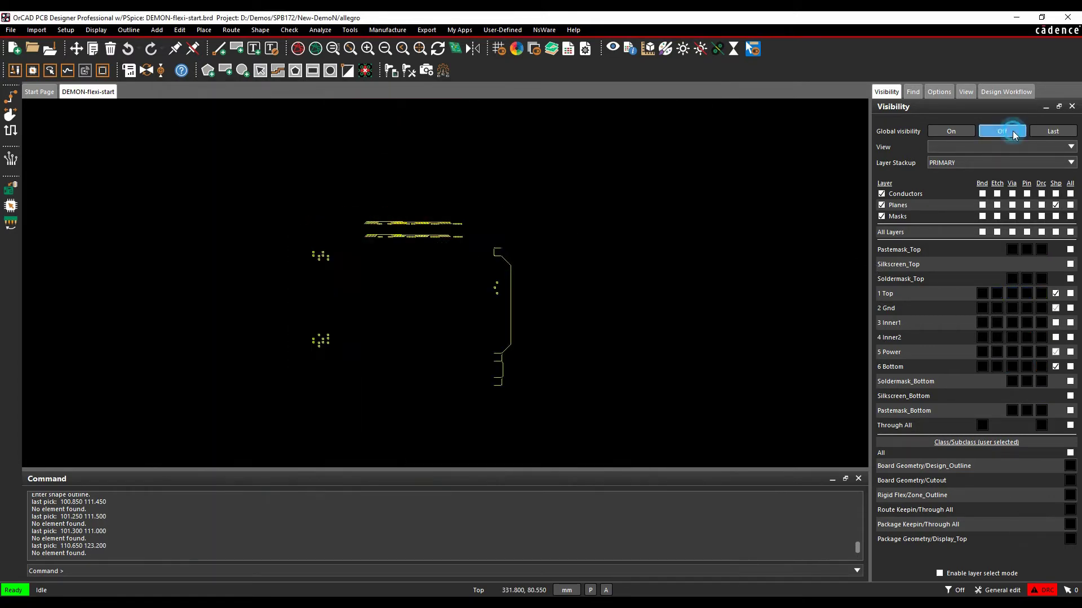
left_click(1069, 494)
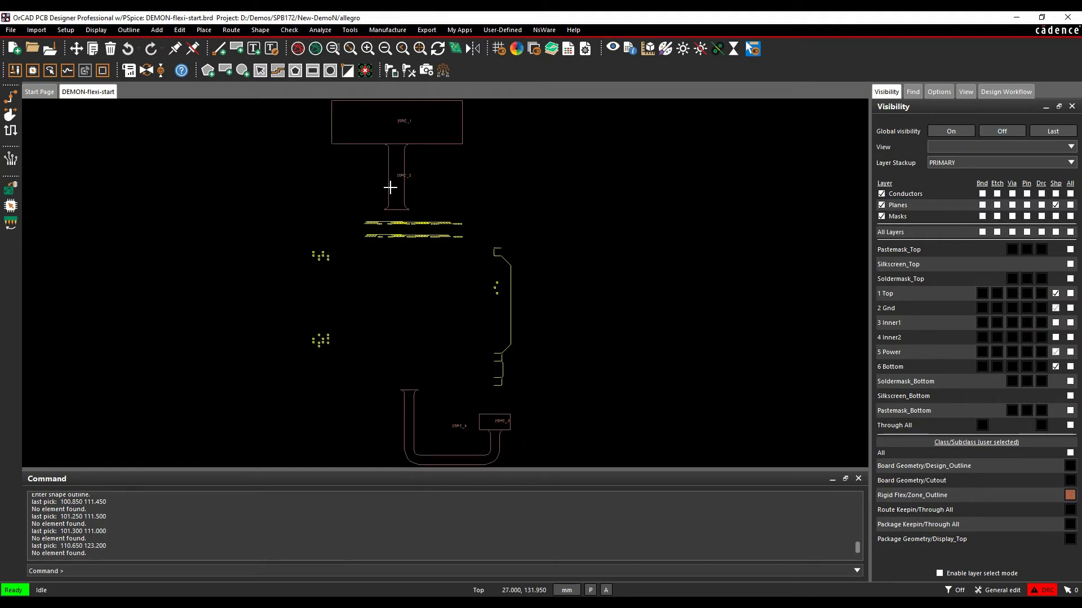
left_click(1070, 465)
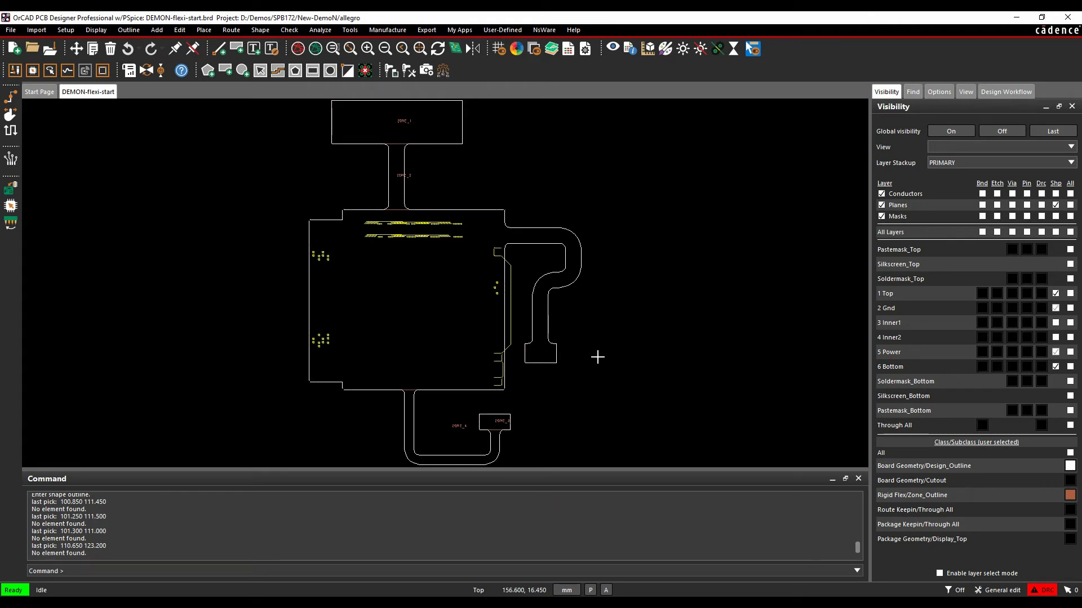
left_click(1069, 539)
left_click(958, 147)
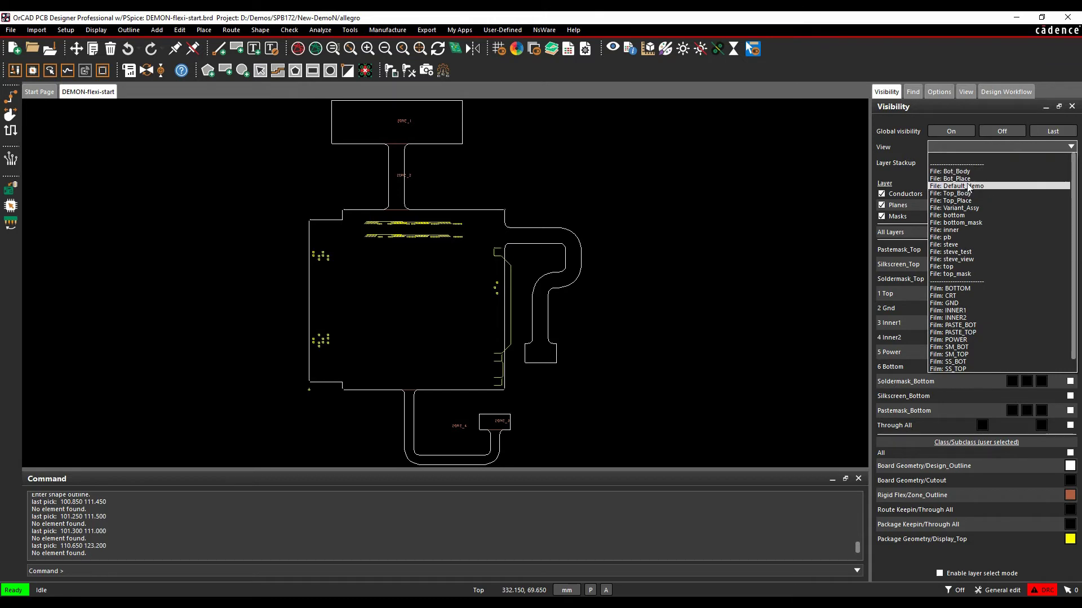
left_click(956, 186)
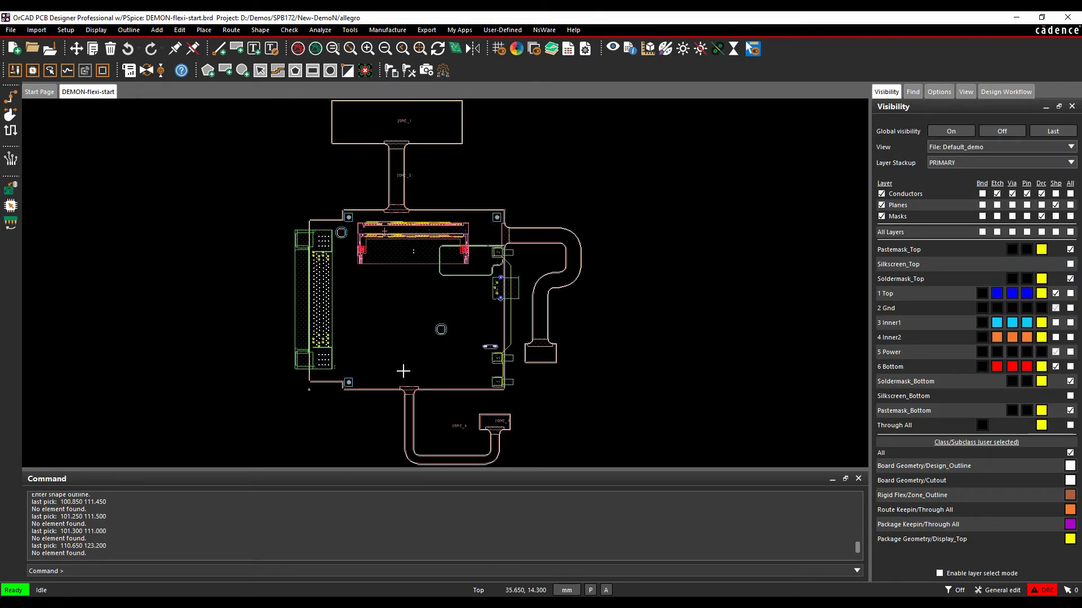
Step: Start creating zone ZONE_5 with its stackup kept as PRIMARY
left_click(71, 33)
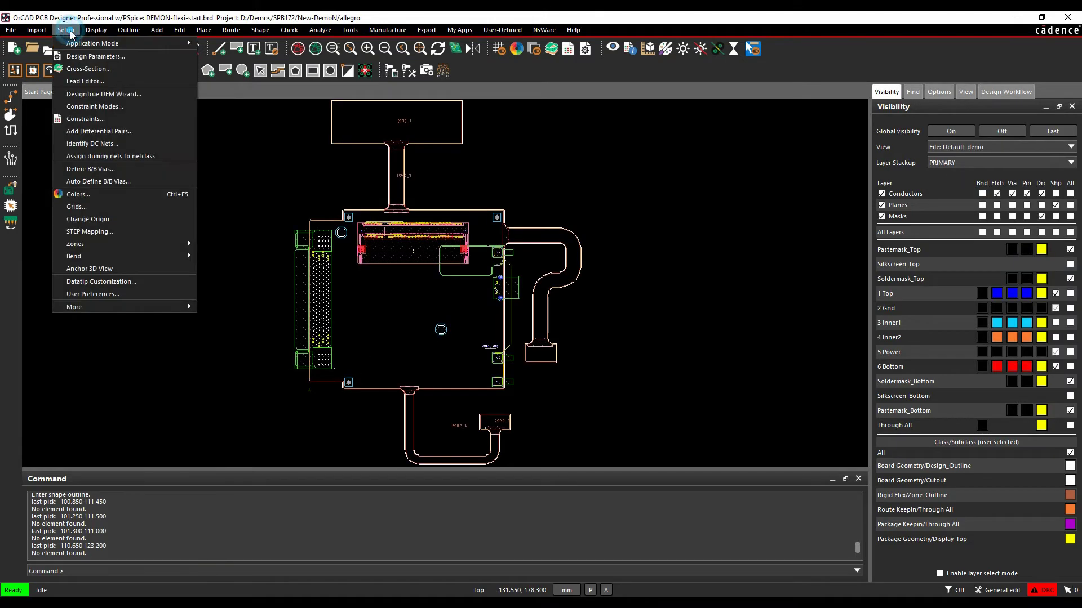
mouse_move(121, 245)
left_click(226, 249)
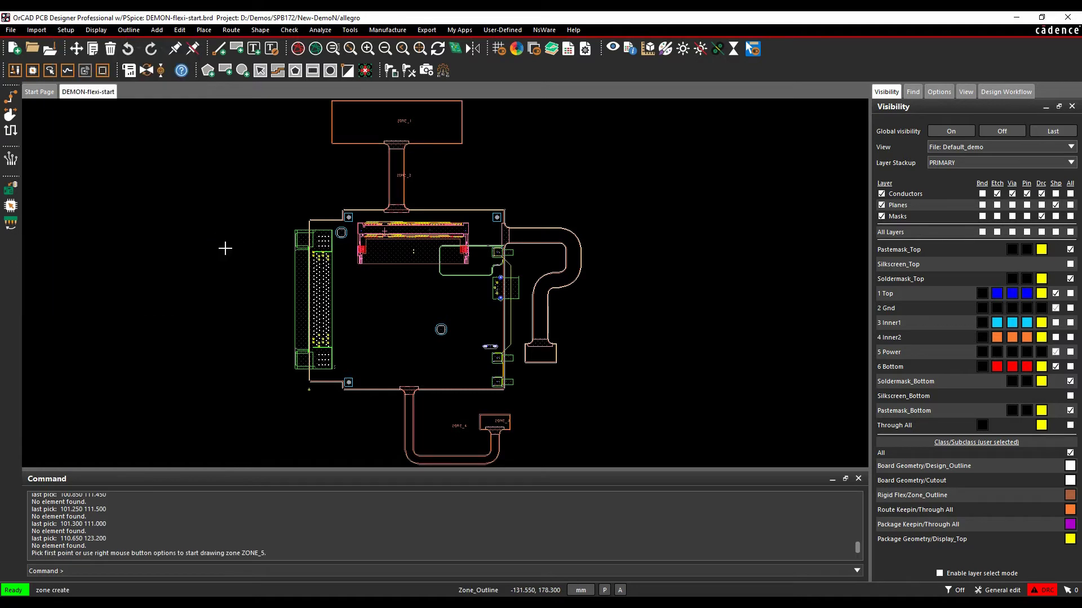
left_click(940, 93)
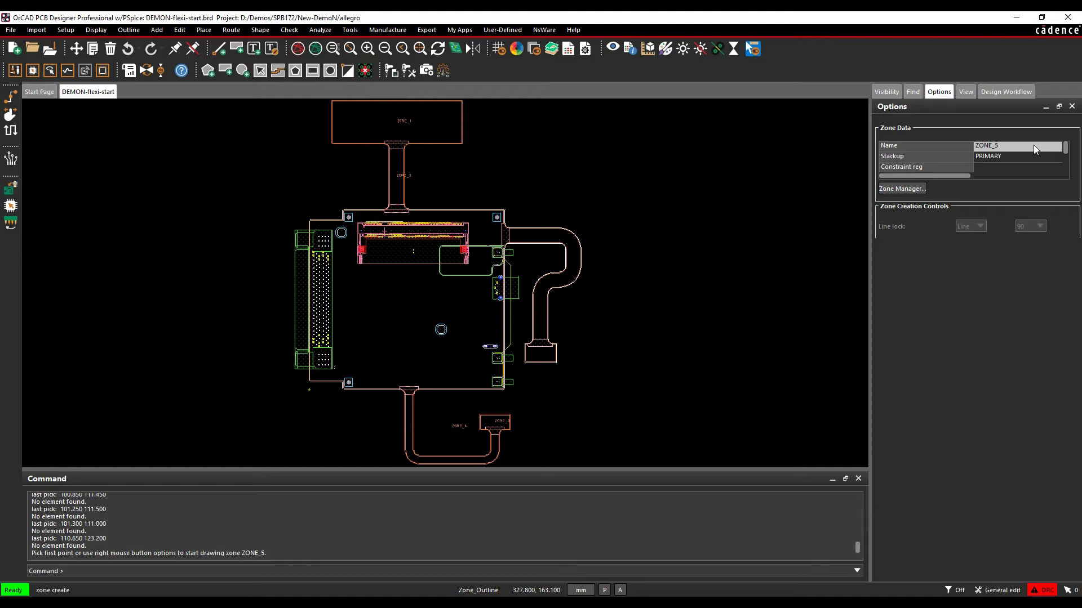
left_click(1019, 156)
left_click(1019, 156)
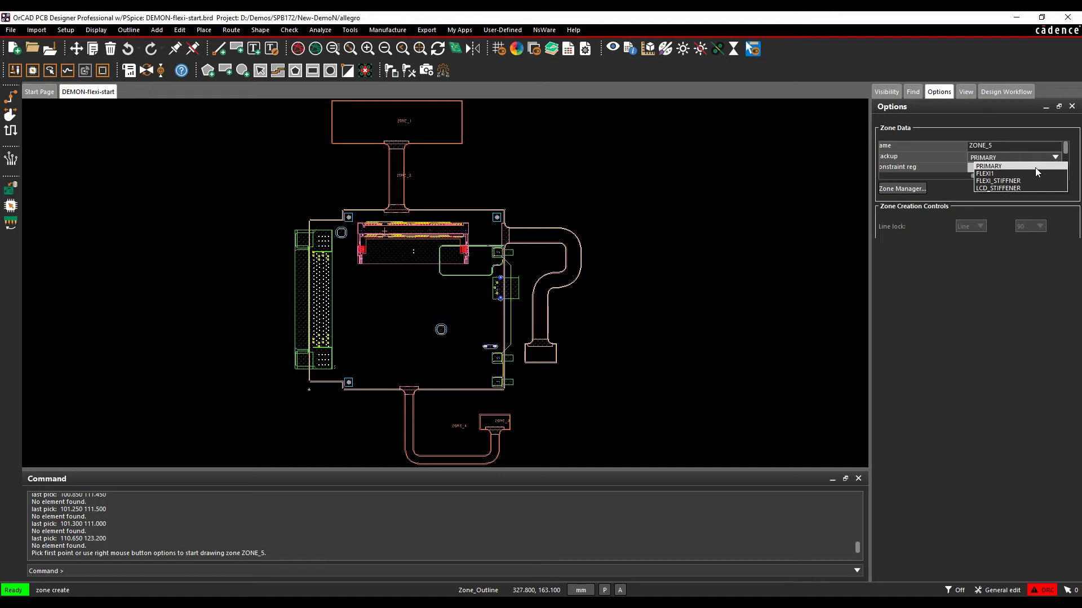
left_click(1036, 167)
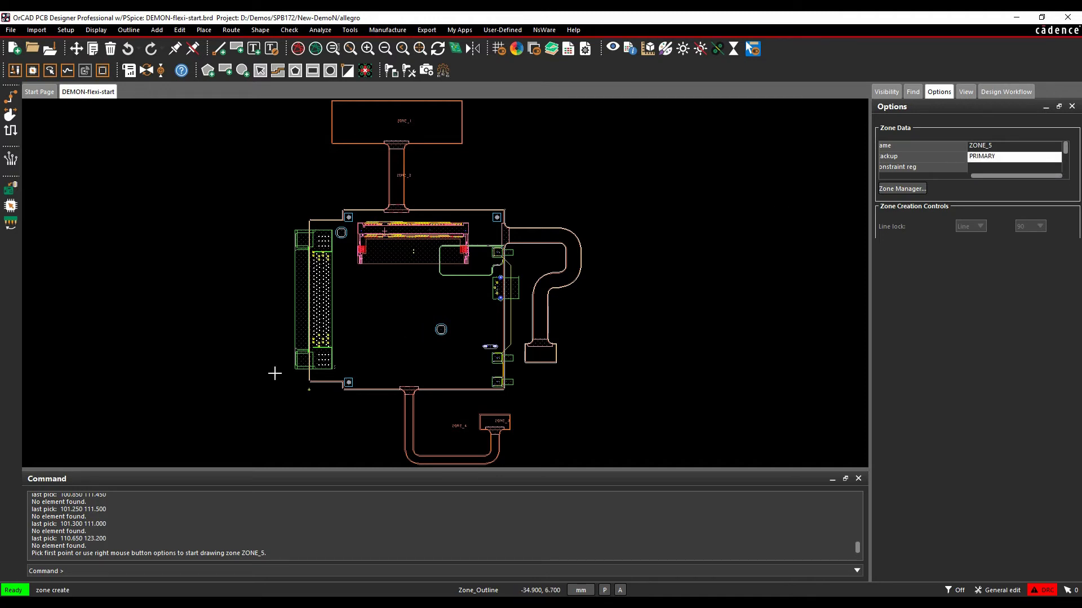
Step: Draw ZONE_5 as a rectangle, placing its first corner near the board's lower-left
right_click(237, 366)
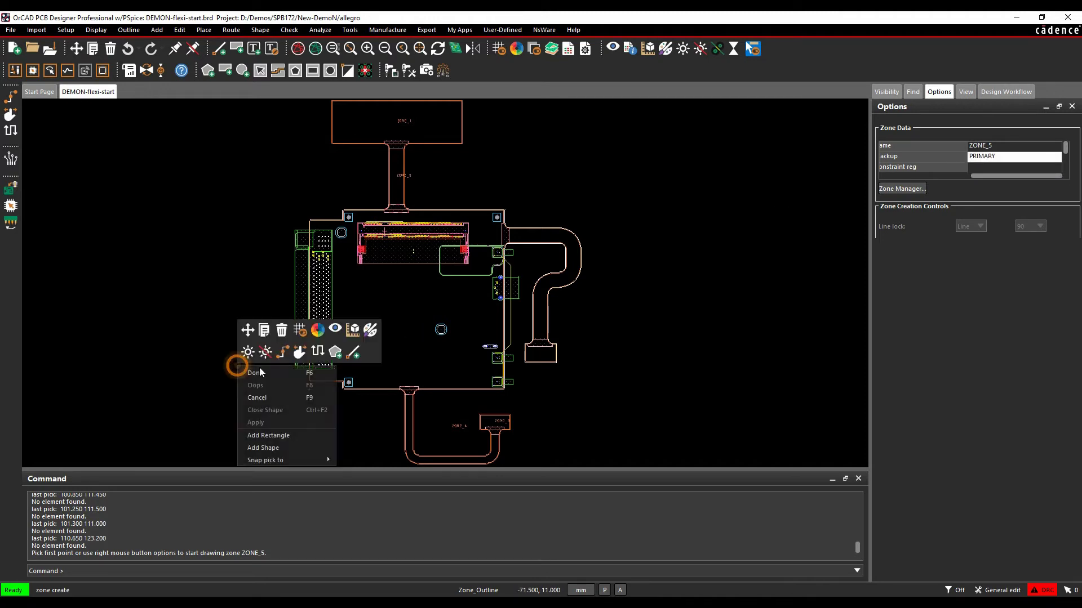
left_click(274, 438)
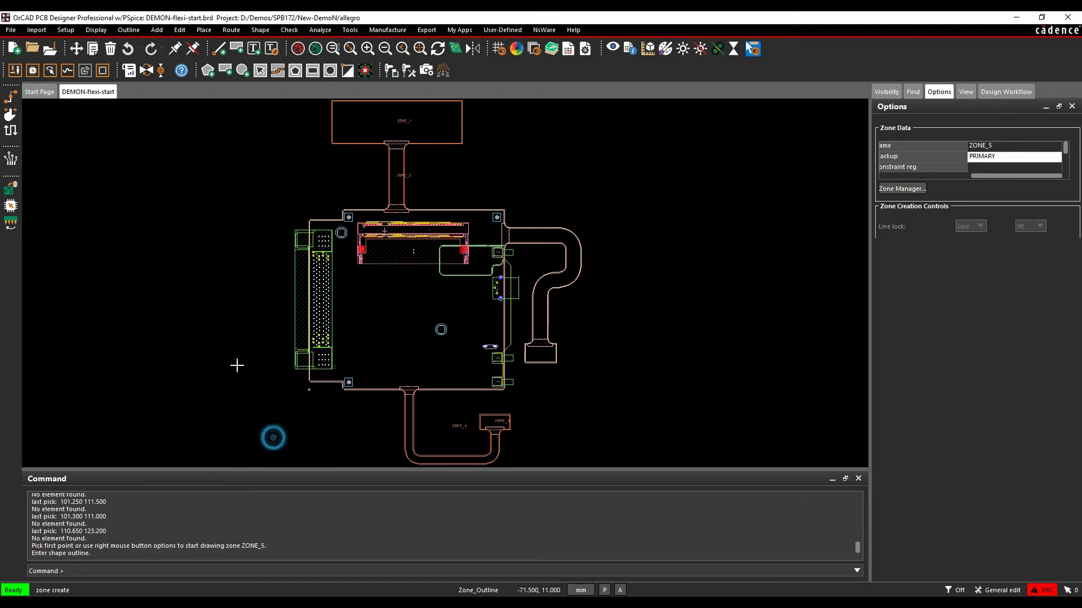
left_click(285, 401)
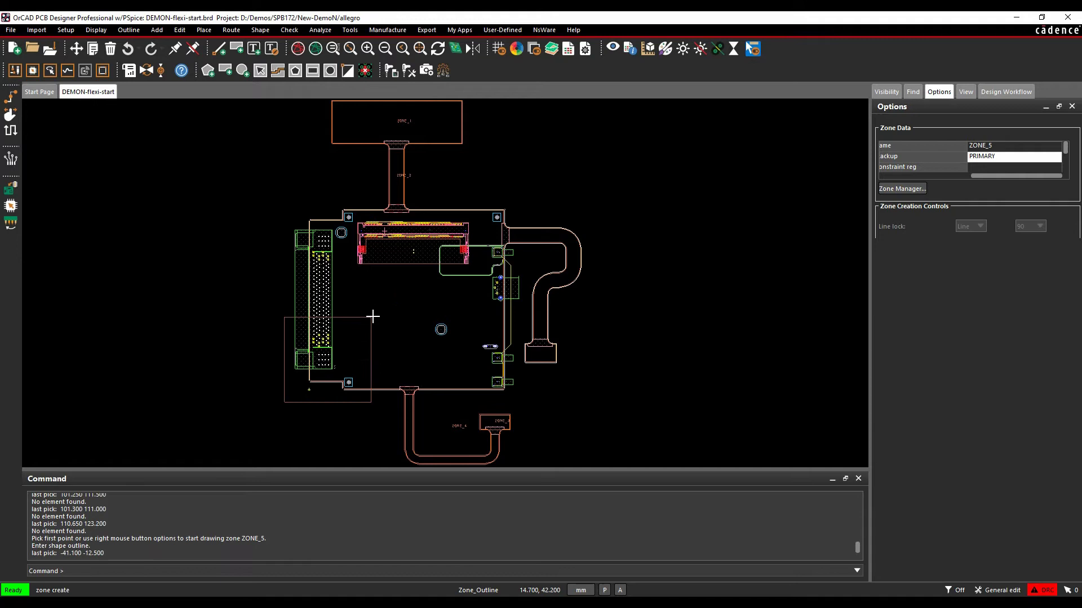
Step: Snap ZONE_5's far corner to the outline intersection at the board's top-right, completing it
scroll(501, 211, "up", 2)
scroll(501, 212, "up", 2)
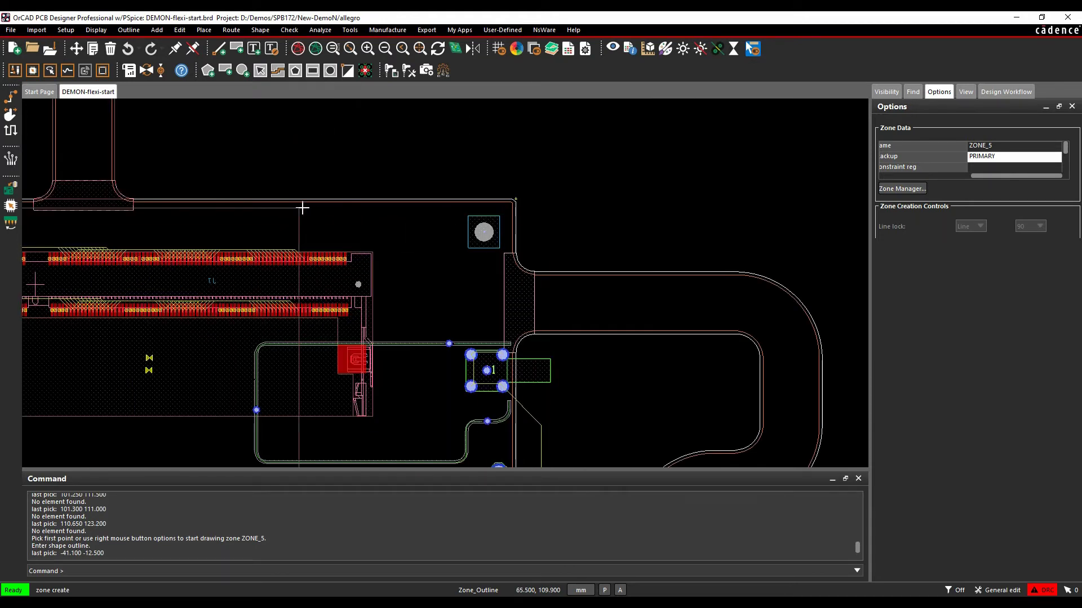
scroll(242, 199, "down", 2)
scroll(379, 214, "up", 5)
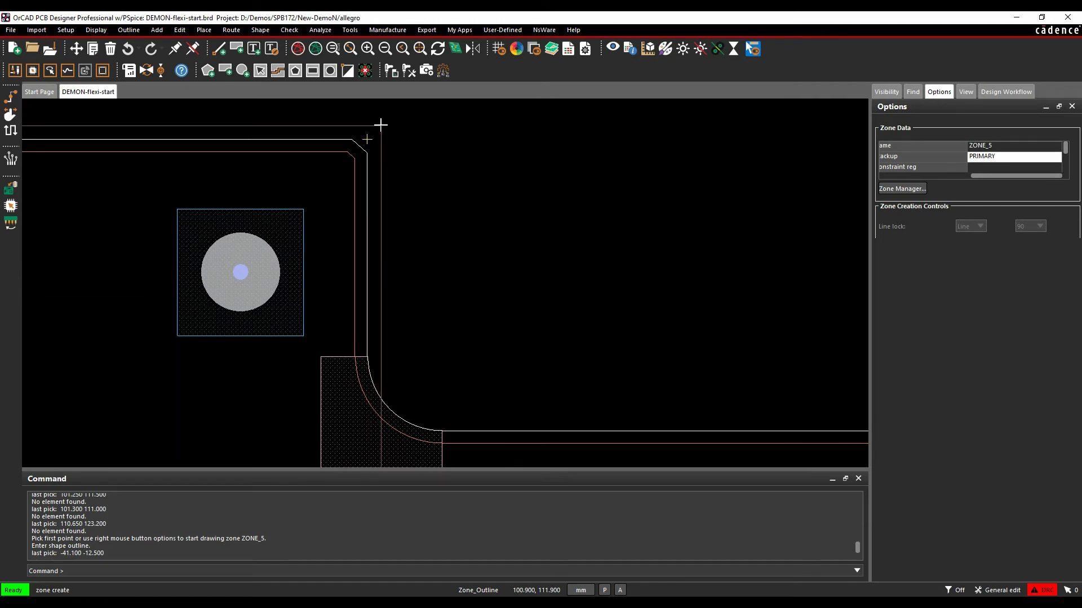
scroll(379, 124, "down", 2)
scroll(373, 131, "up", 3)
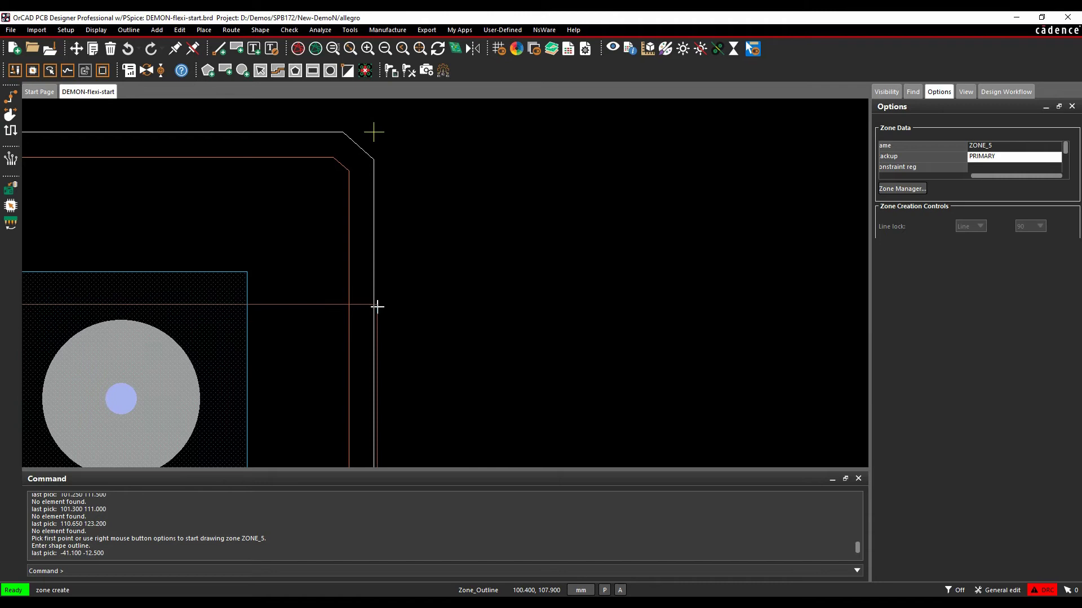
scroll(378, 305, "down", 3)
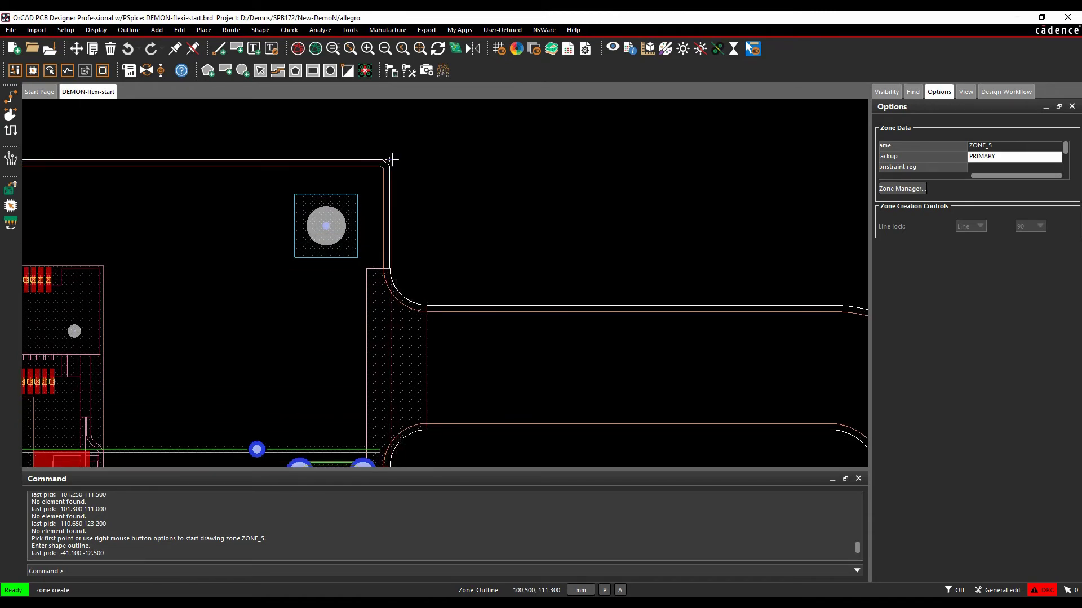
scroll(391, 159, "up", 3)
right_click(390, 161)
mouse_move(417, 256)
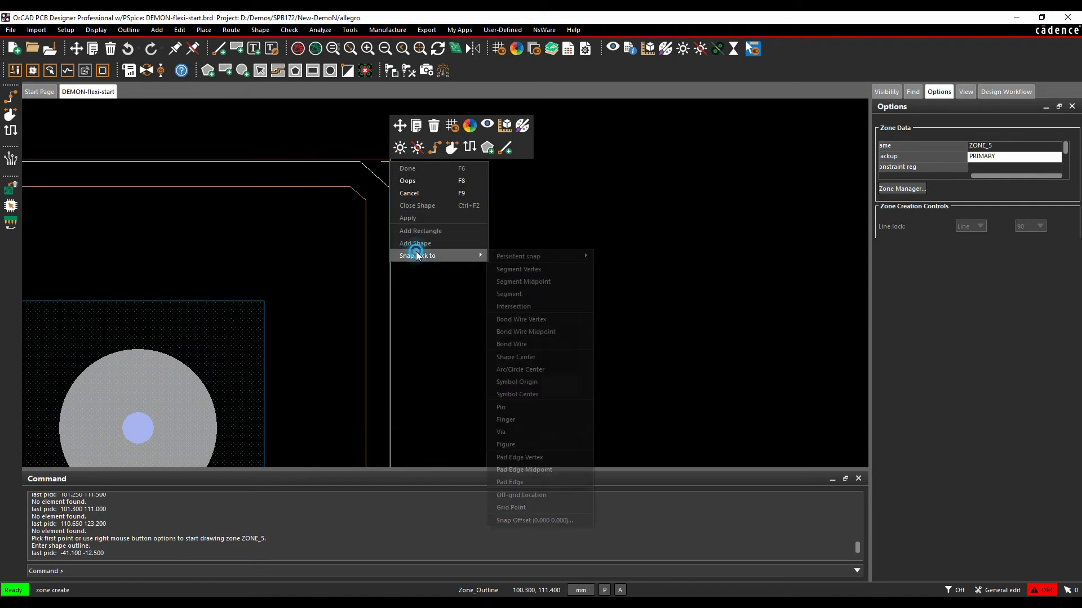
left_click(513, 307)
scroll(428, 238, "down", 2)
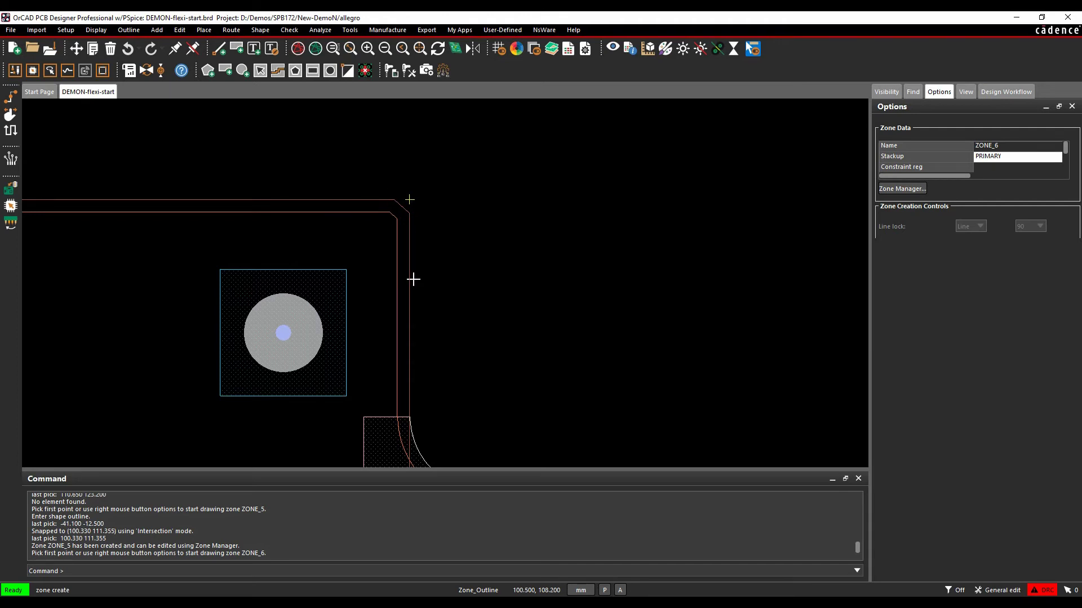
scroll(413, 279, "down", 2)
middle_click_drag(478, 295, 452, 193)
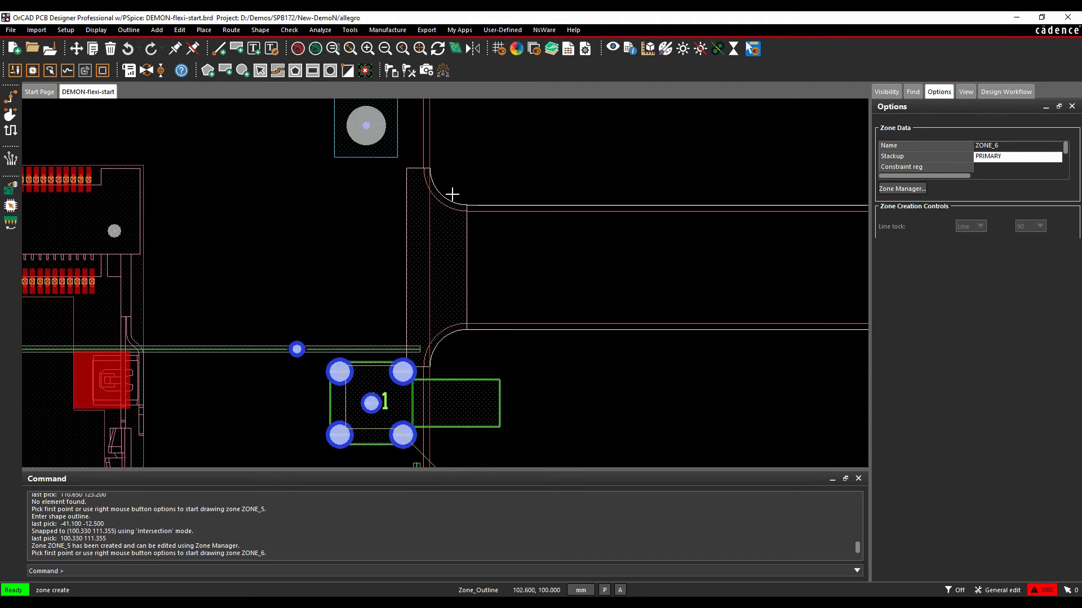
scroll(423, 365, "down", 2)
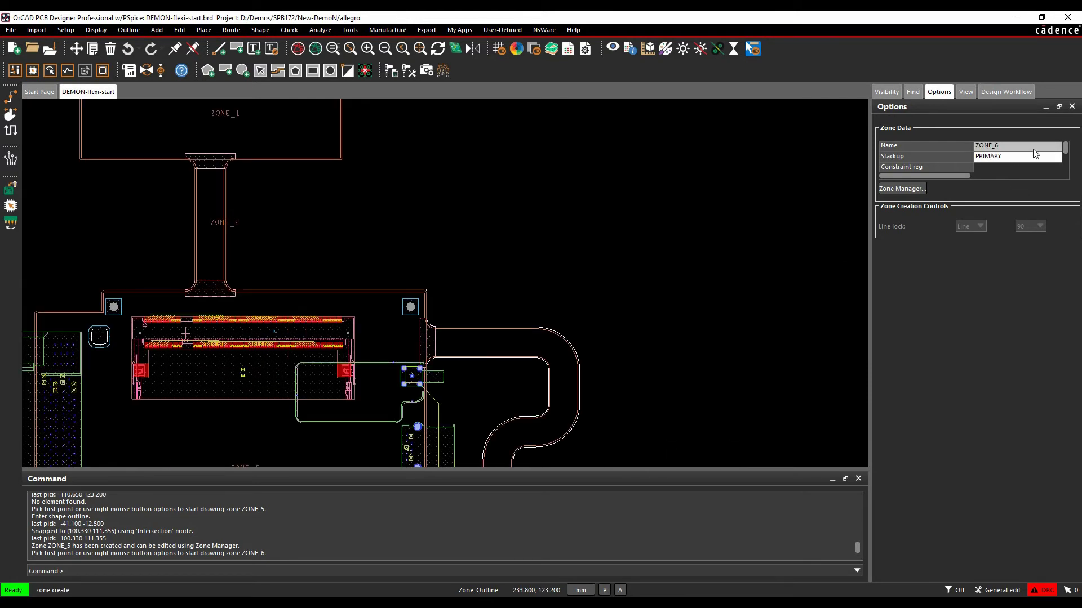
Step: Set ZONE_6's stackup to FLEXI_STIFFNER
left_click(1057, 160)
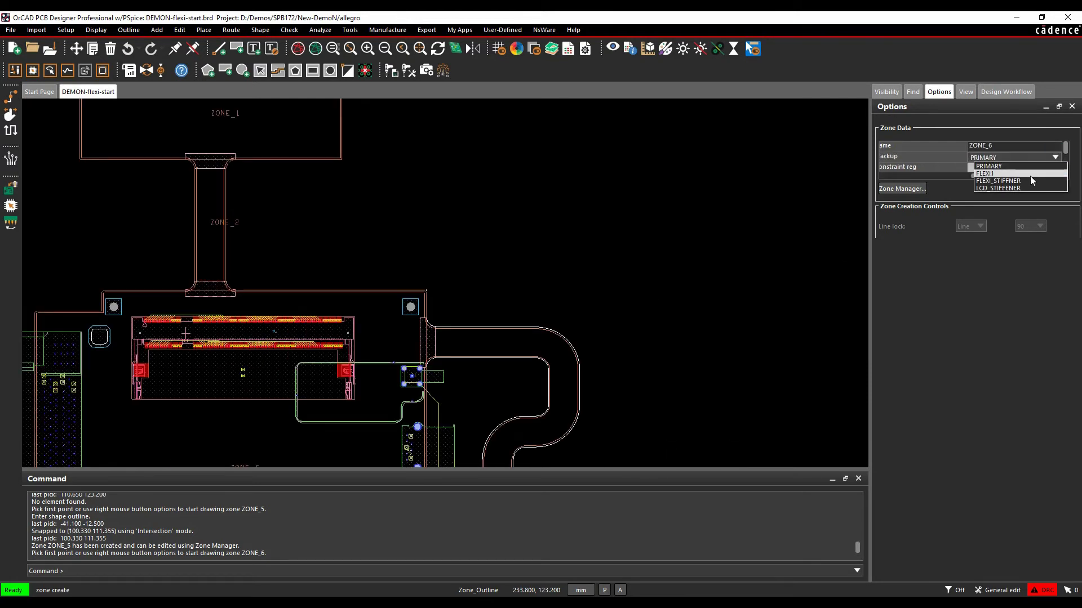
left_click(1029, 176)
middle_click_drag(569, 445, 556, 278)
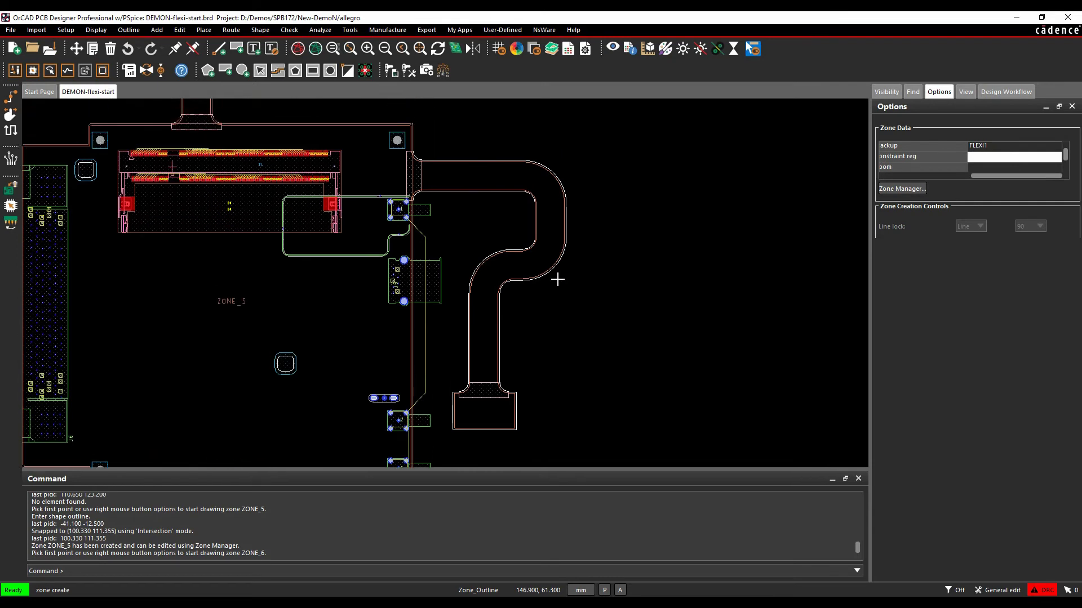
left_click(1051, 145)
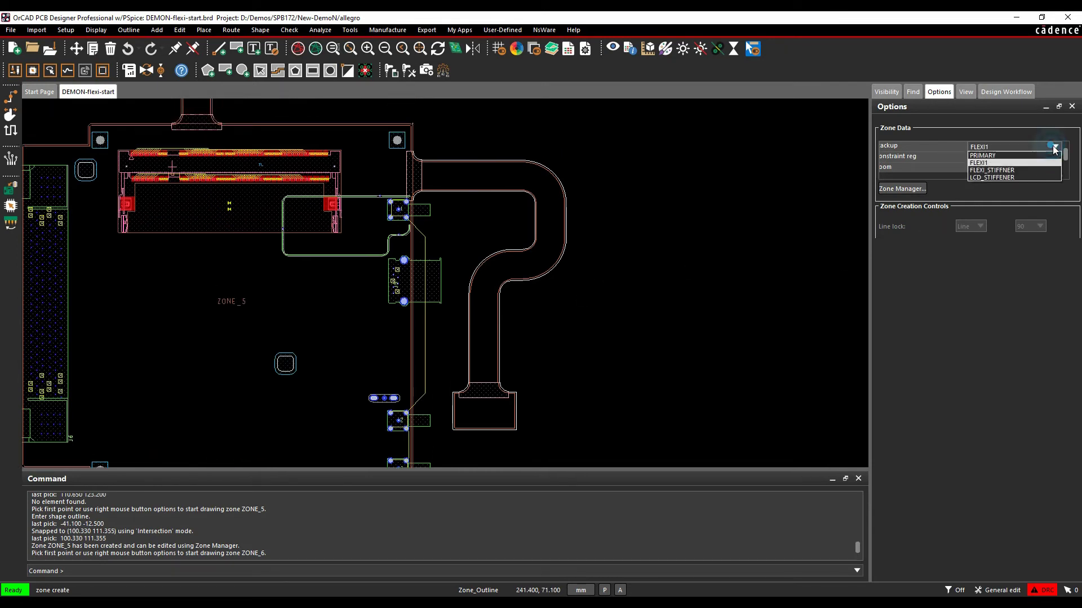
left_click(1013, 170)
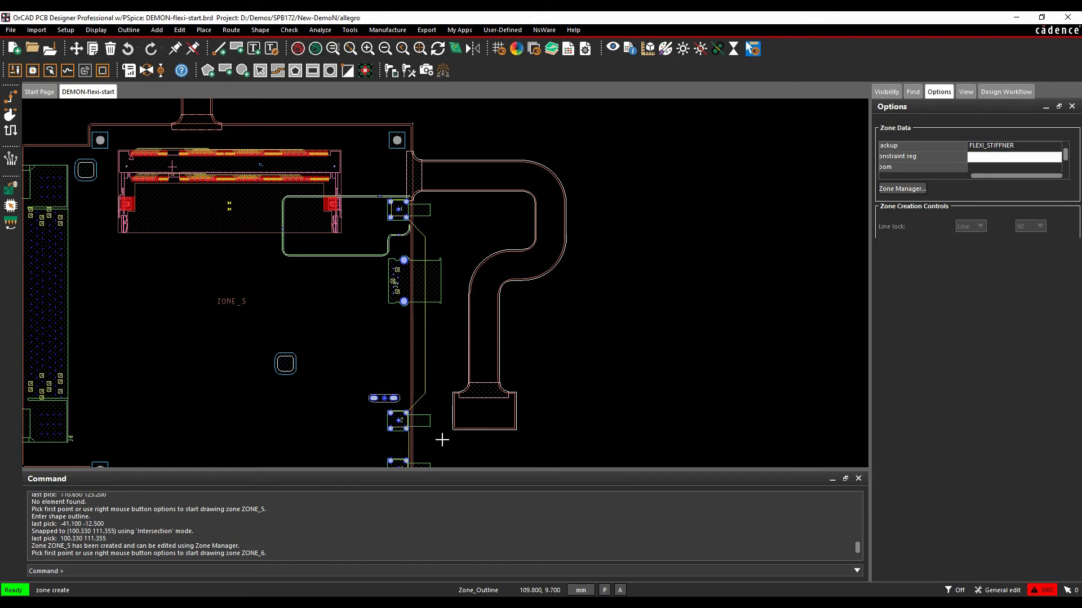
Step: Draw ZONE_6 around the flex connector tab, snapping its far corner to a segment vertex
left_click(443, 440)
scroll(514, 391, "up", 3)
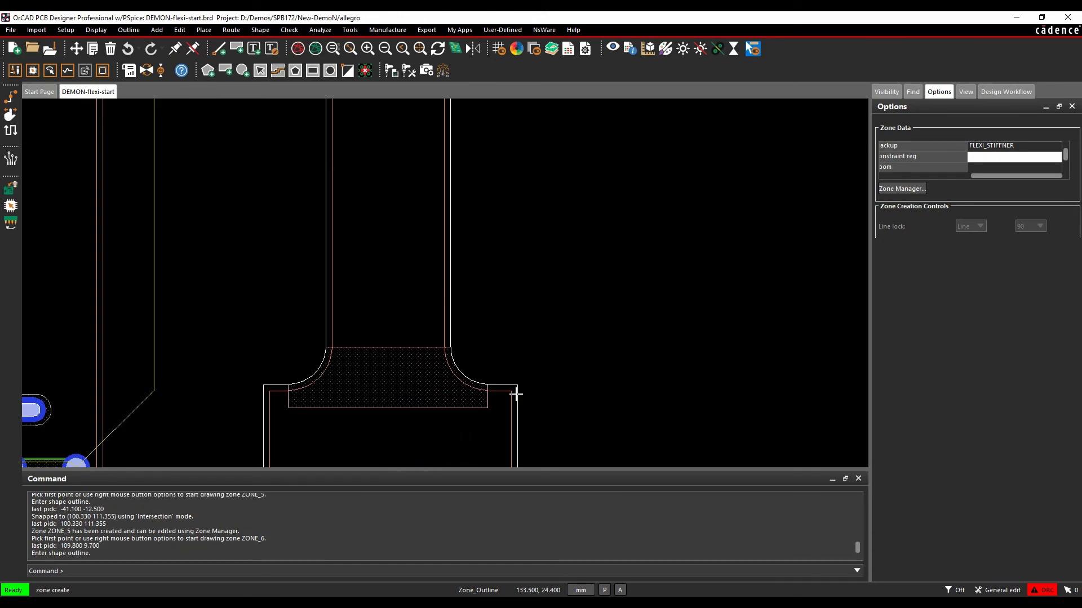
right_click(519, 388)
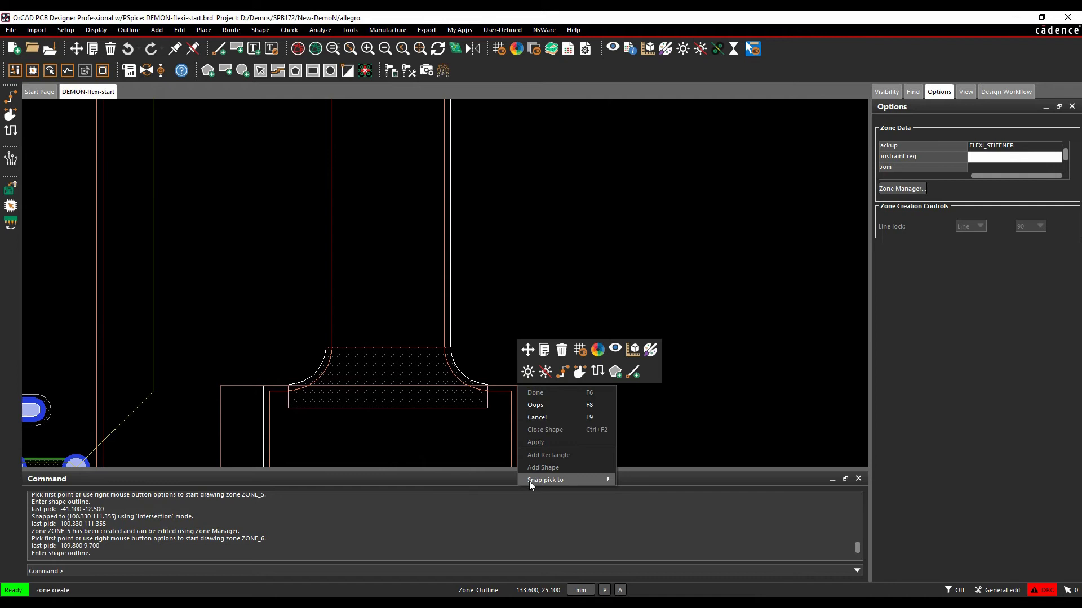
mouse_move(574, 484)
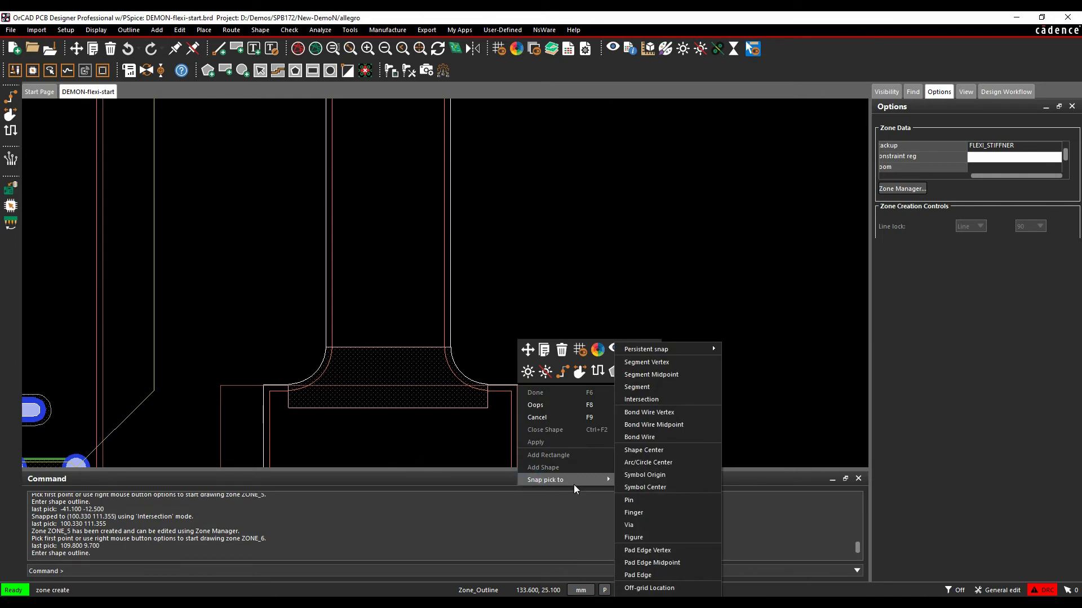
left_click(651, 363)
scroll(449, 396, "down", 4)
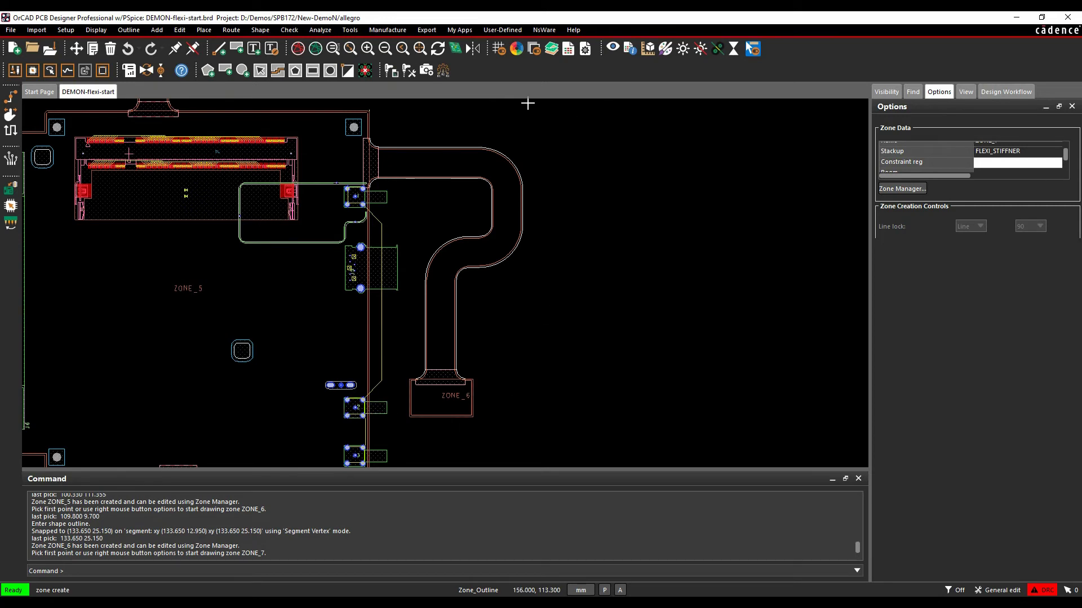
Step: Draw ZONE_7 over the curved flex arm with the FLEXI1 stackup
left_click(1051, 156)
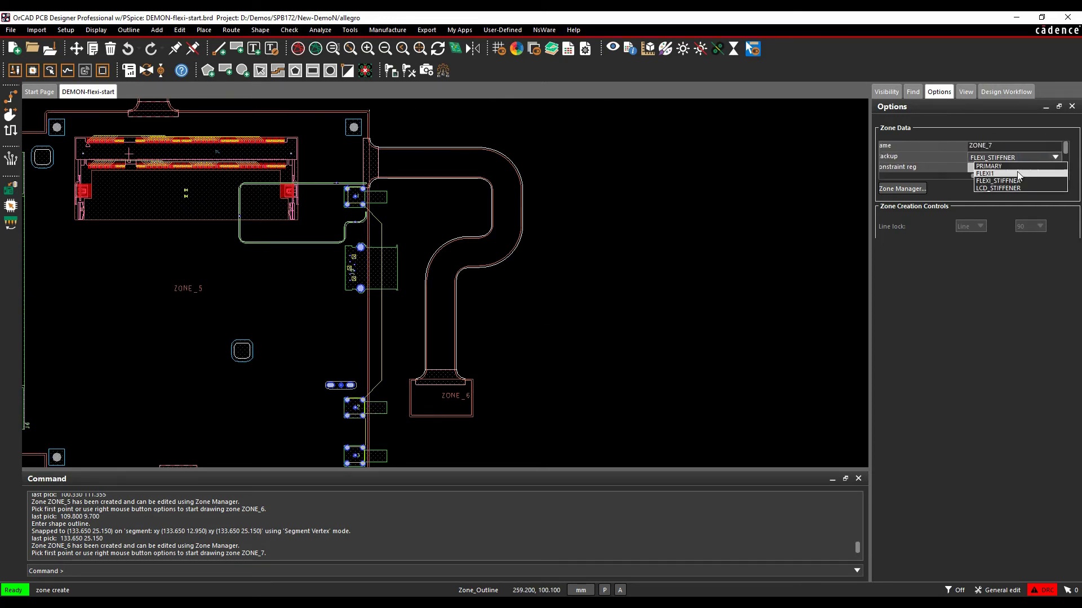
left_click(1013, 174)
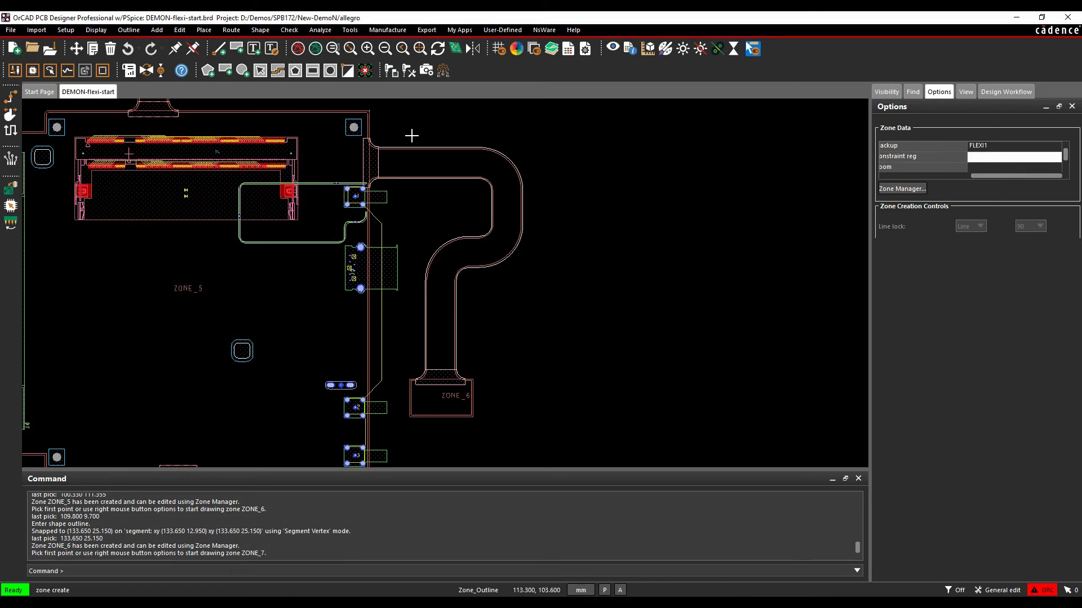
left_click(576, 382)
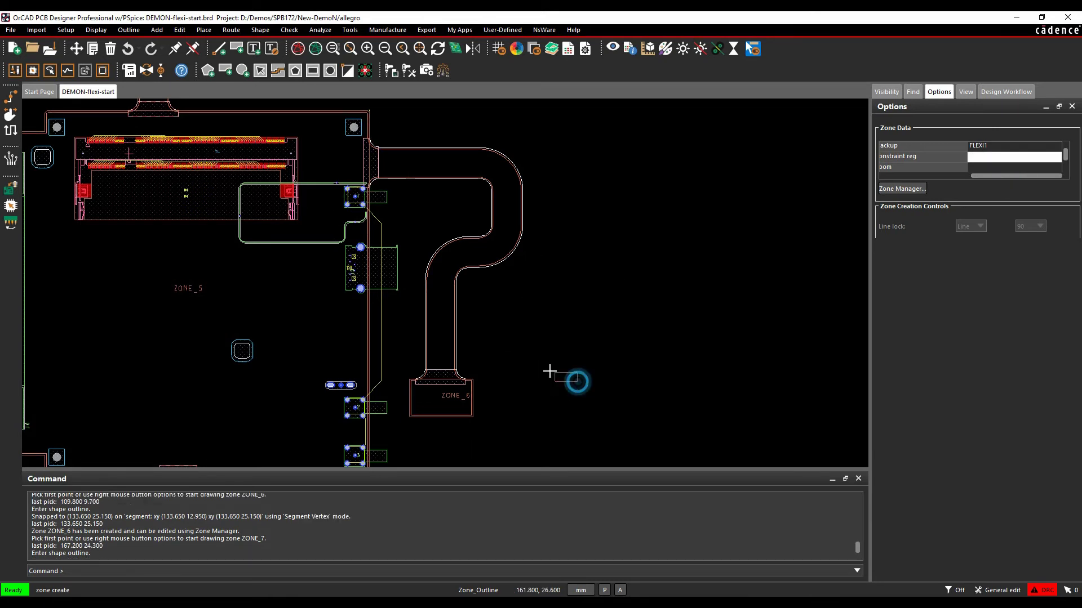
scroll(445, 390, "up", 2)
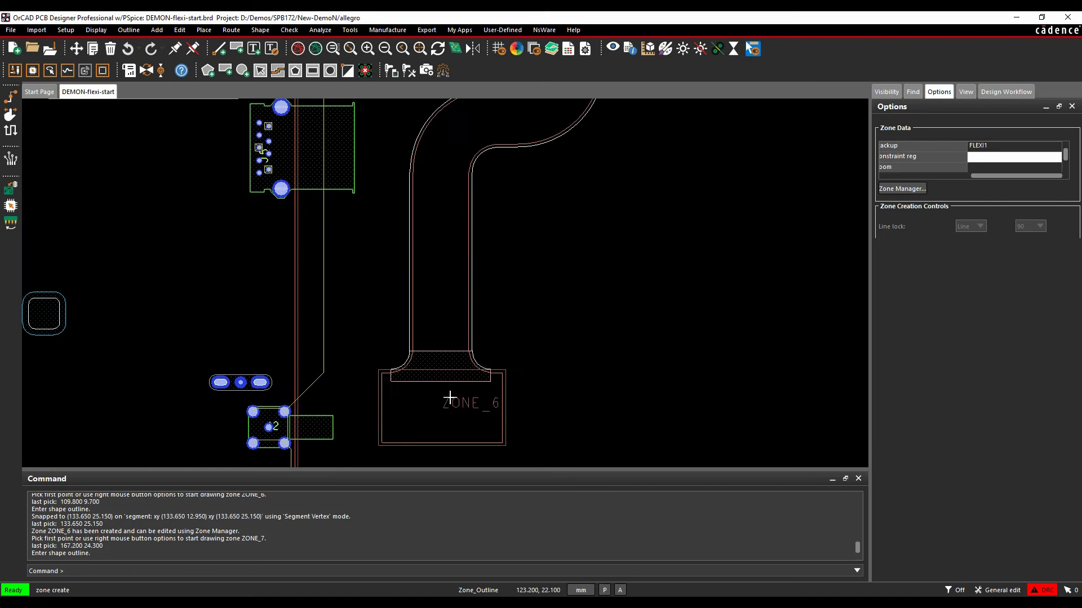
middle_click_drag(301, 212, 306, 316)
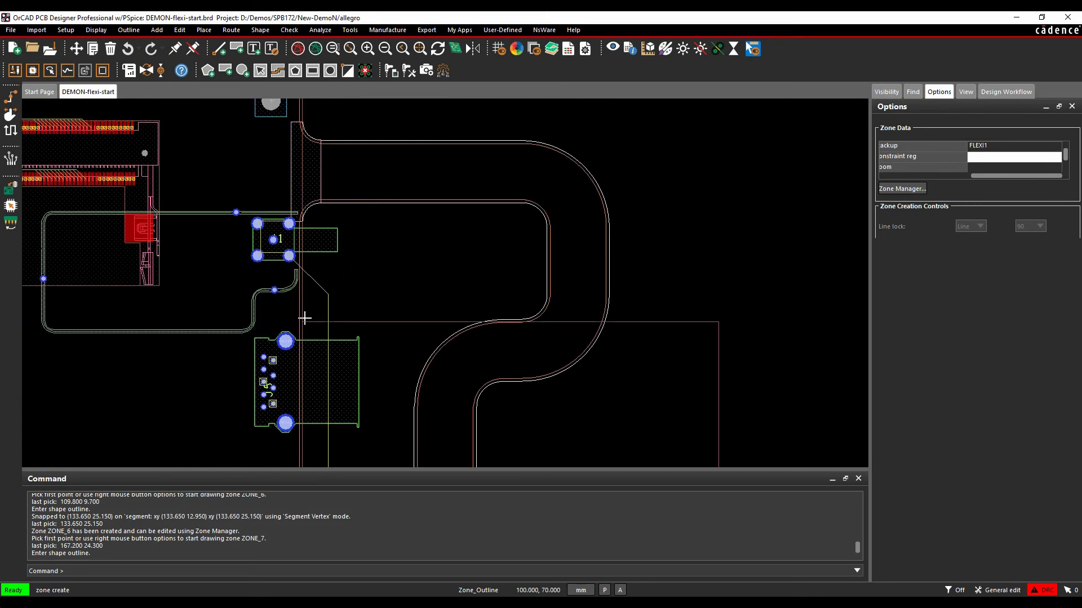
left_click(289, 114)
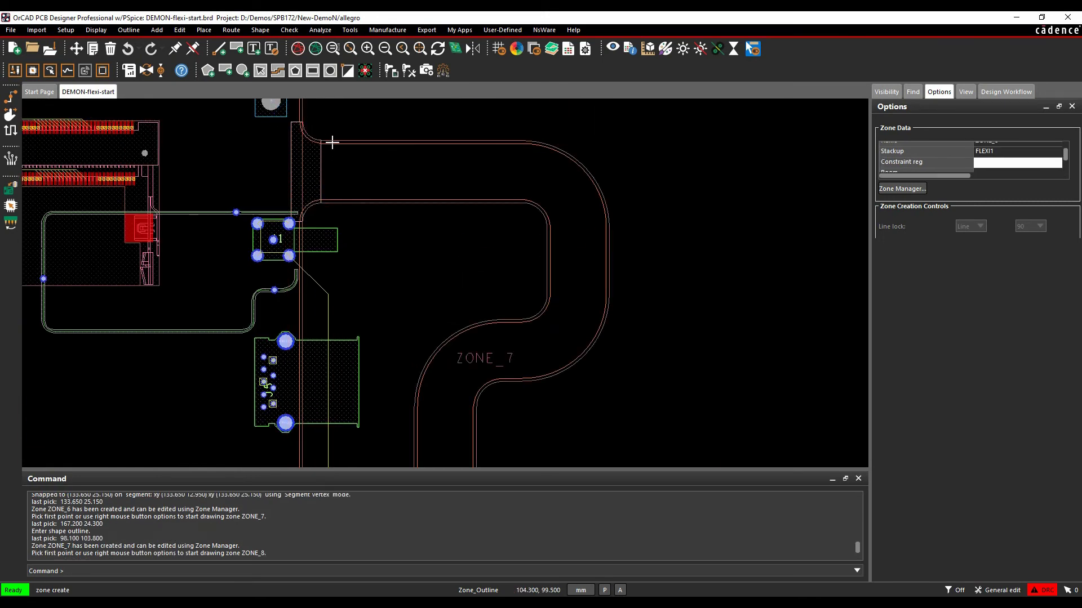
Step: End the zone creation command with Done
right_click(664, 306)
left_click(666, 314)
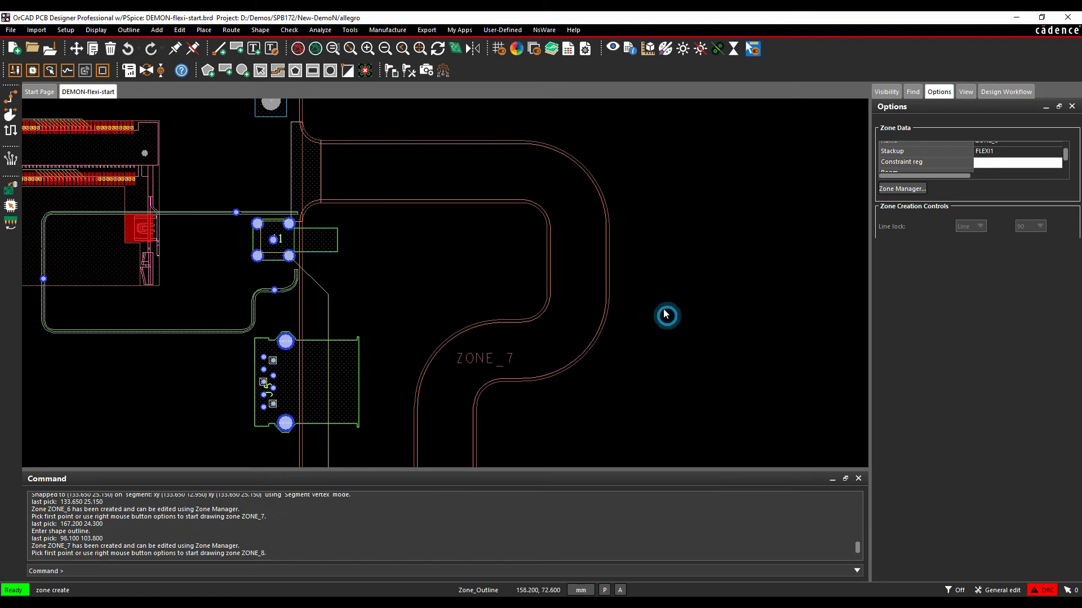
scroll(631, 429, "down", 3)
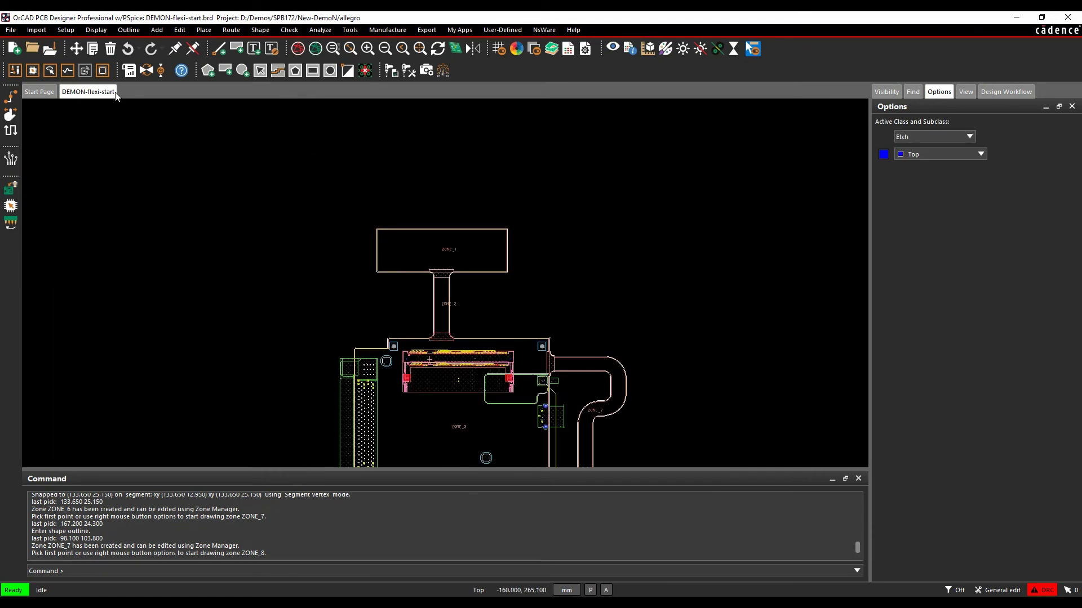
Step: Open the Zone Manager and enlarge its window to list all zones
left_click(73, 33)
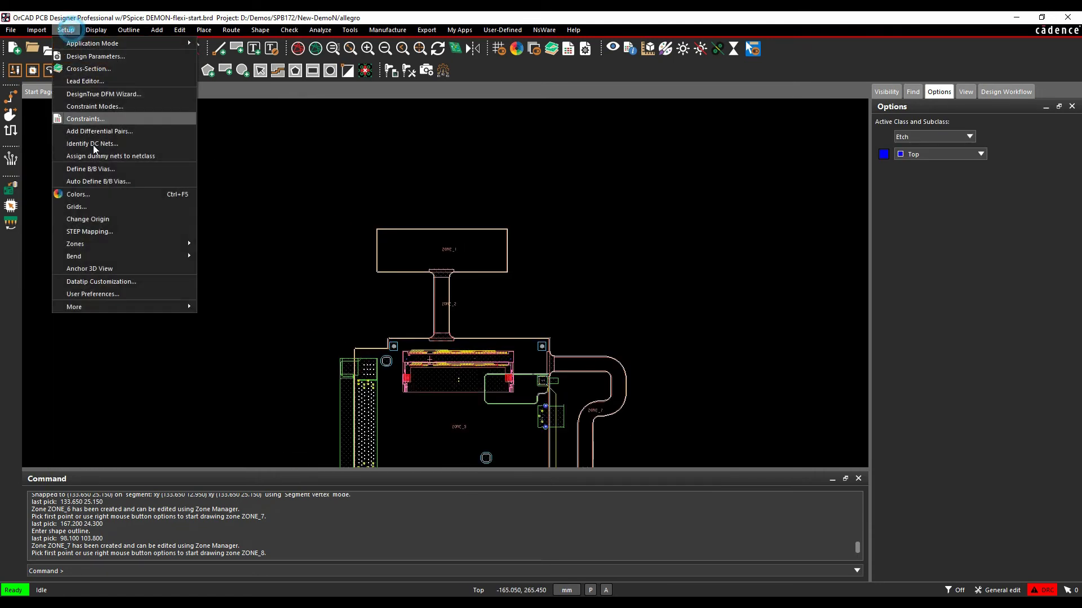
left_click(236, 260)
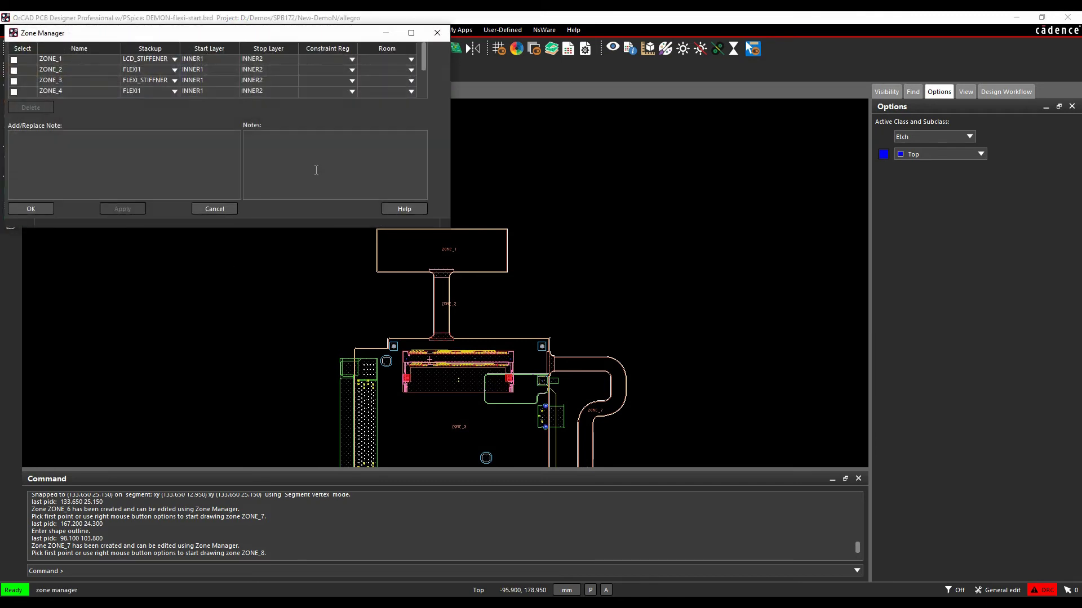
left_click_drag(272, 39, 401, 112)
left_click_drag(579, 301, 625, 372)
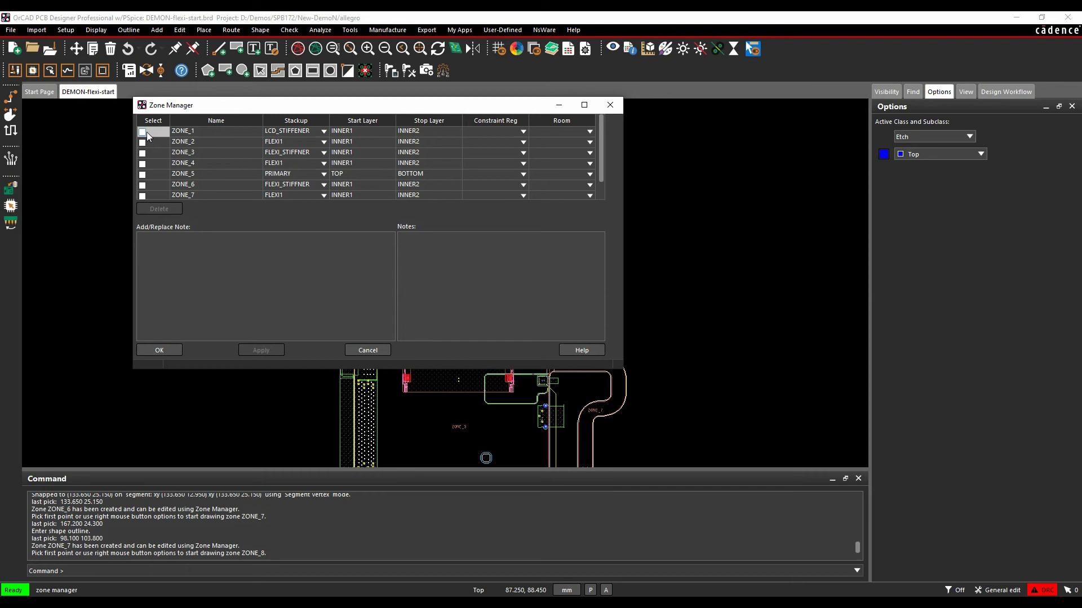
left_click(181, 192)
left_click(303, 135)
left_click_drag(313, 108, 429, 132)
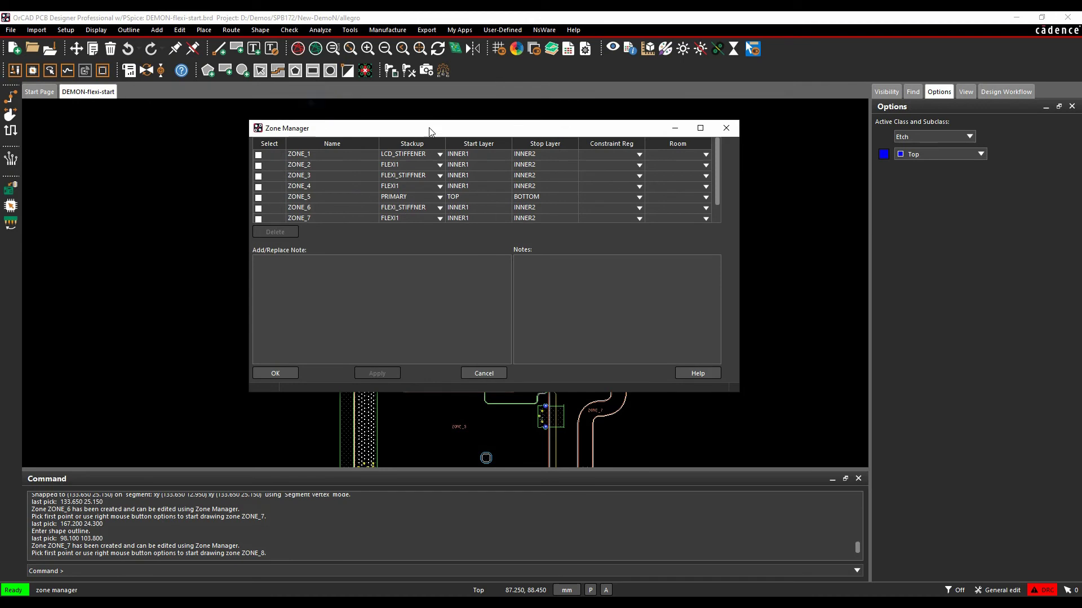
Step: Rename the last three zones to MAIN_PCB, FLEXI and FLEXI_CONN1 and apply
left_click(334, 210)
type("MAIN_")
key("BackSpace")
key("BackSpace")
key("BackSpace")
left_click(316, 195)
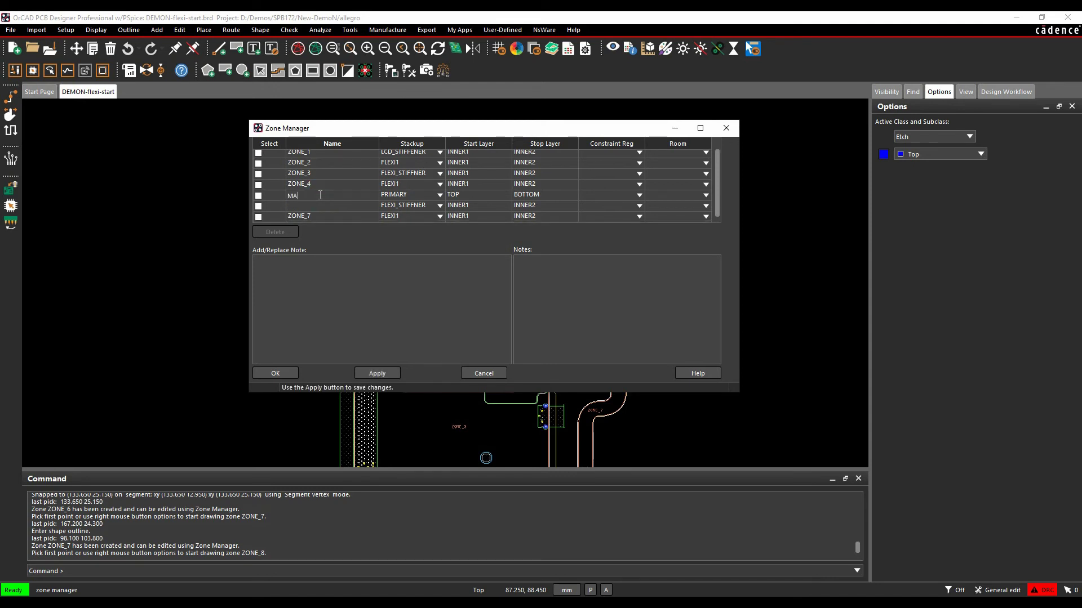
type("MAIN_")
type("PCN")
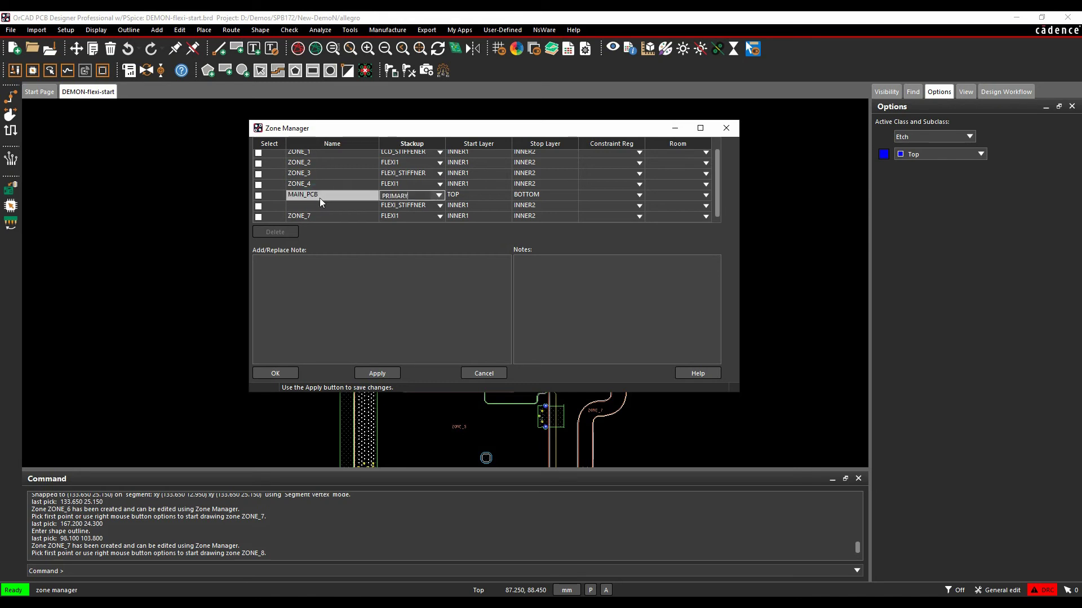
left_click(314, 202)
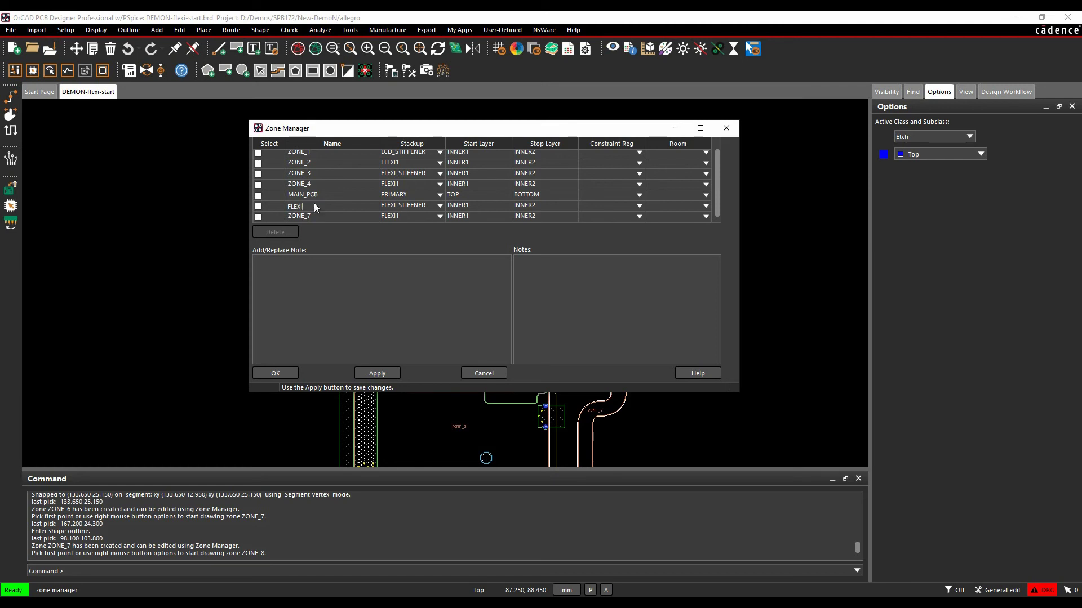
type("FLEXI")
left_click(345, 218)
type("FLEXI_CONN1")
key("Tab")
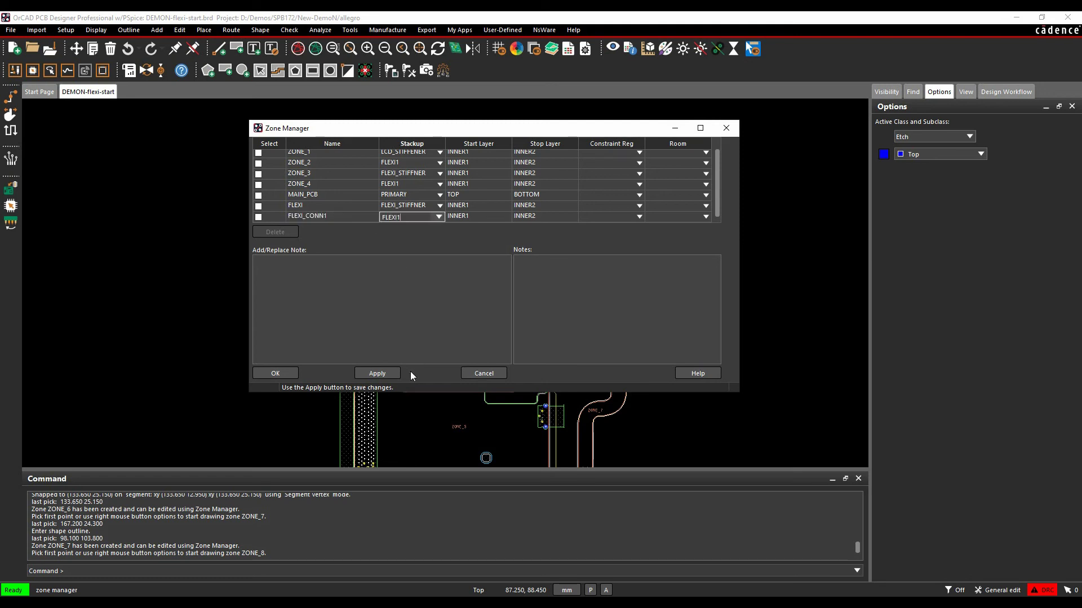
left_click(372, 374)
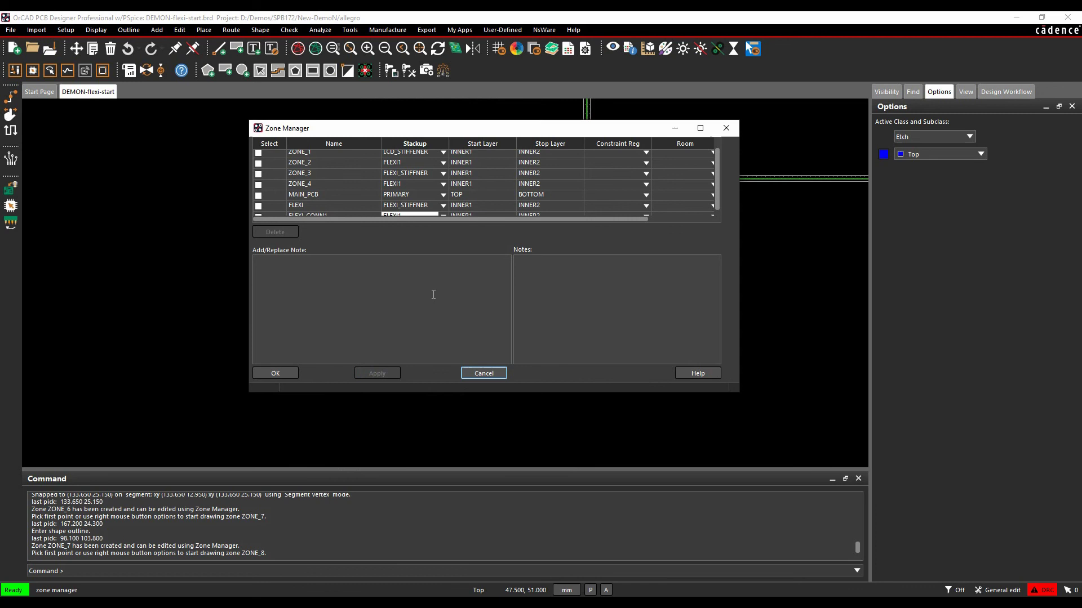
Step: Assign the FLEX constraint region to FLEXI and close the Zone Manager with OK
left_click_drag(500, 128, 391, 191)
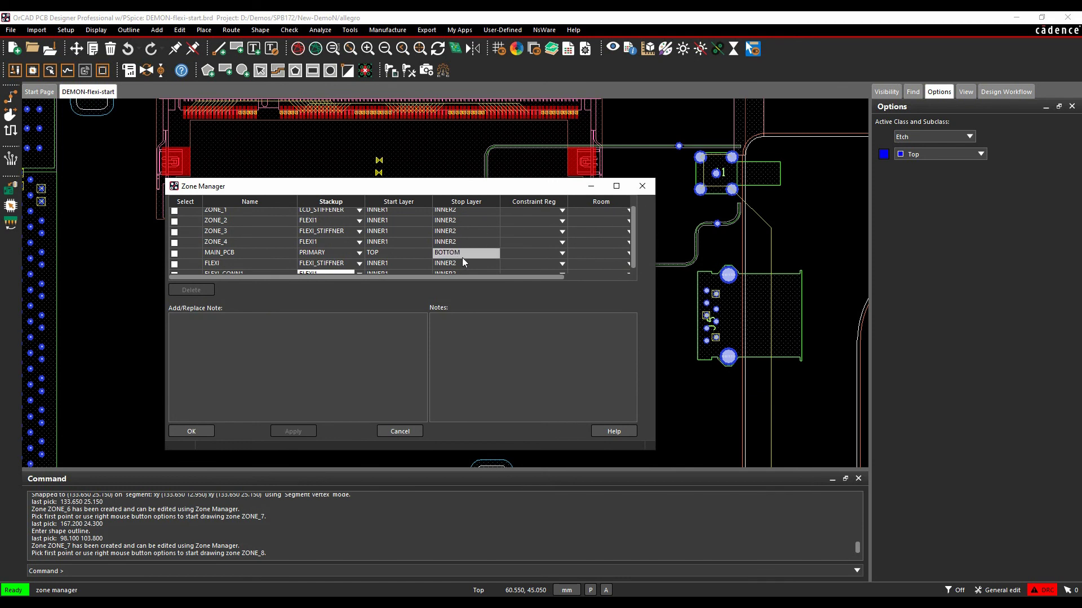
left_click(526, 263)
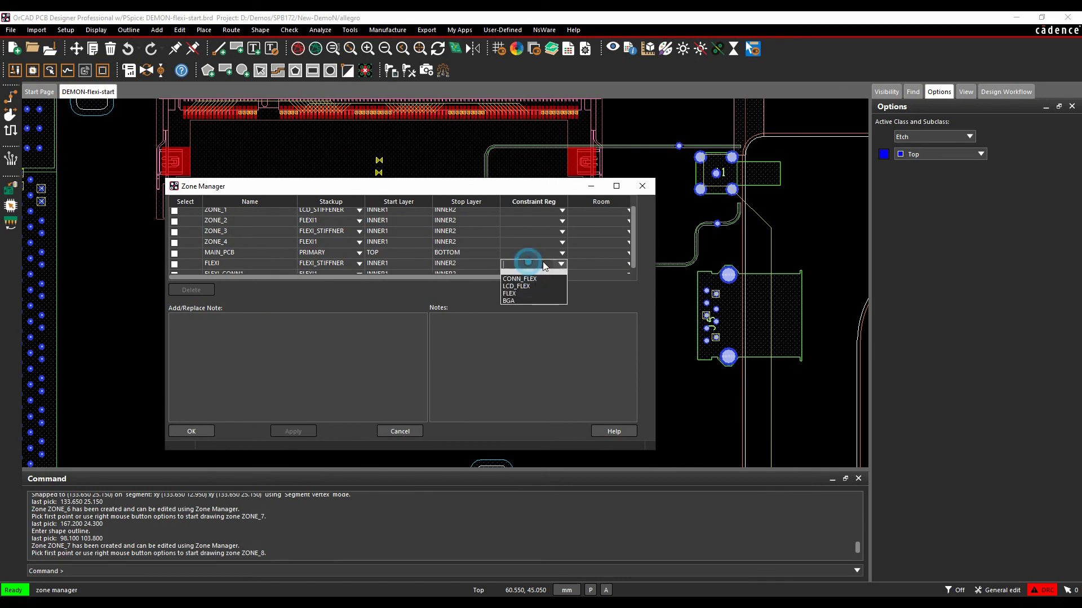
left_click(534, 296)
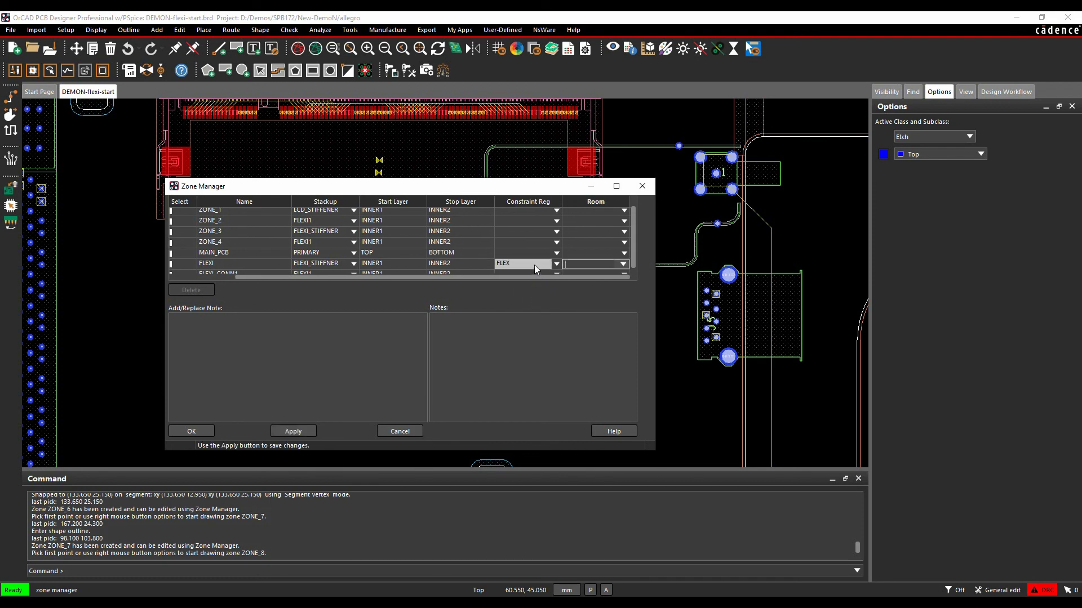
left_click(192, 432)
Step: Switch to Shape Edit with zone boundary editing enabled
scroll(375, 272, "down", 2)
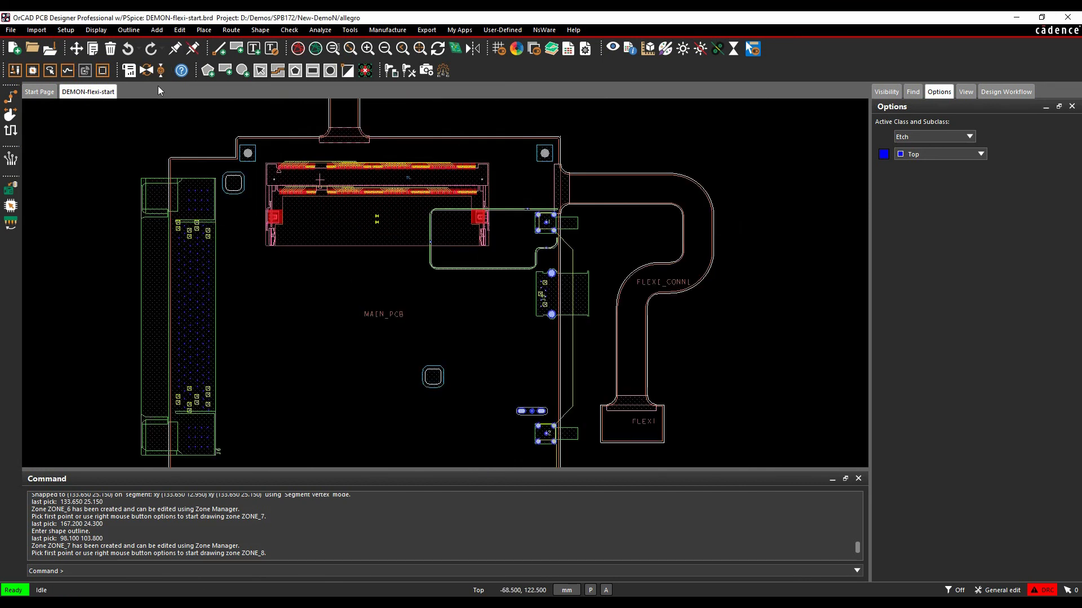
left_click(102, 70)
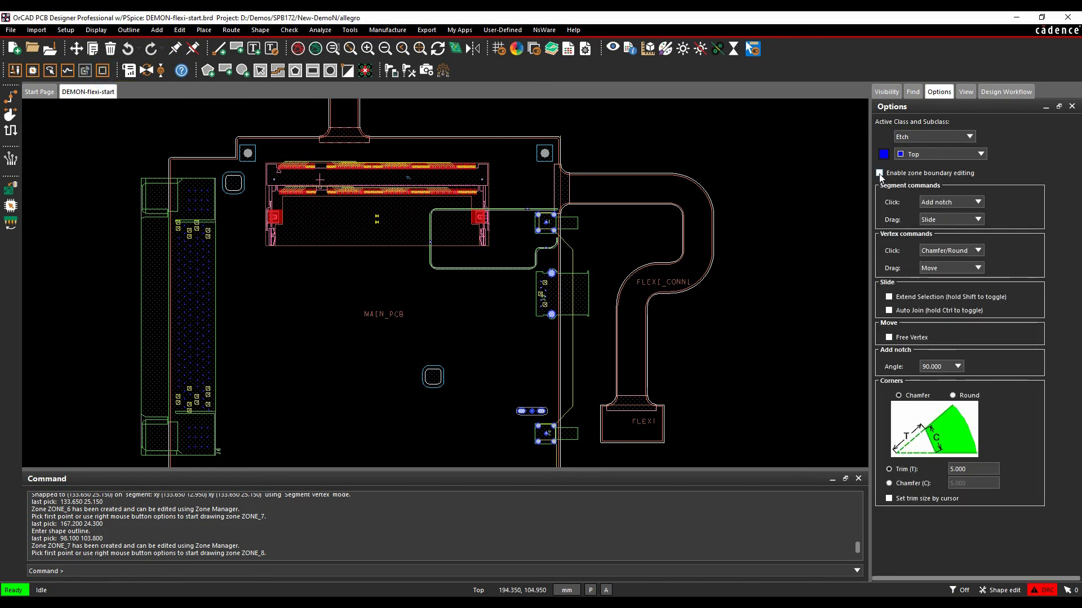
left_click(878, 174)
Step: Pick the notch's start and end points on FLEXI's bottom boundary edge
scroll(642, 454, "up", 3)
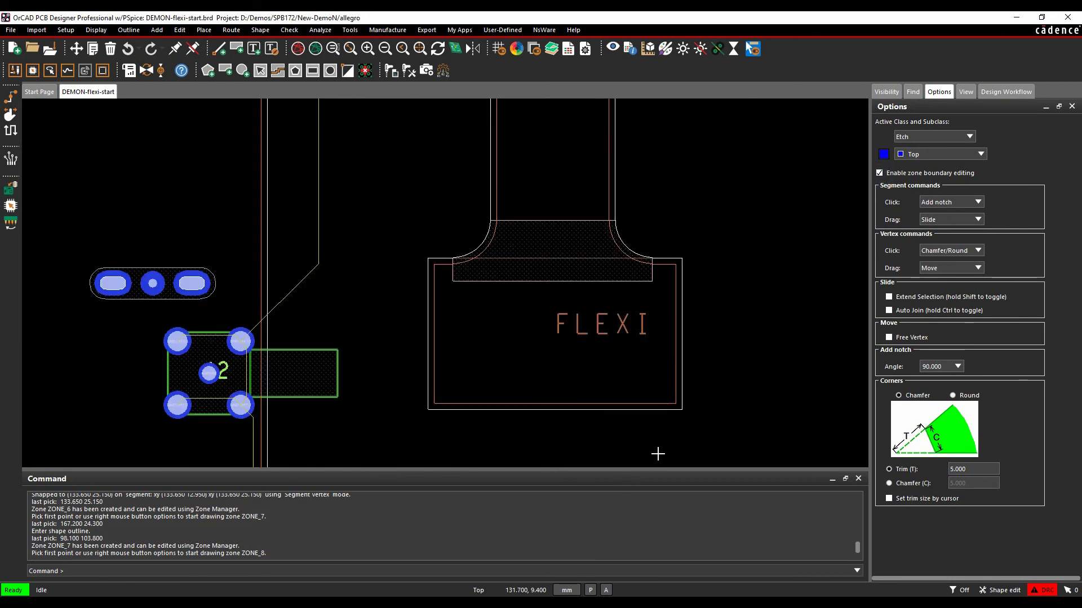
left_click(503, 403)
left_click(594, 403)
left_click(513, 410)
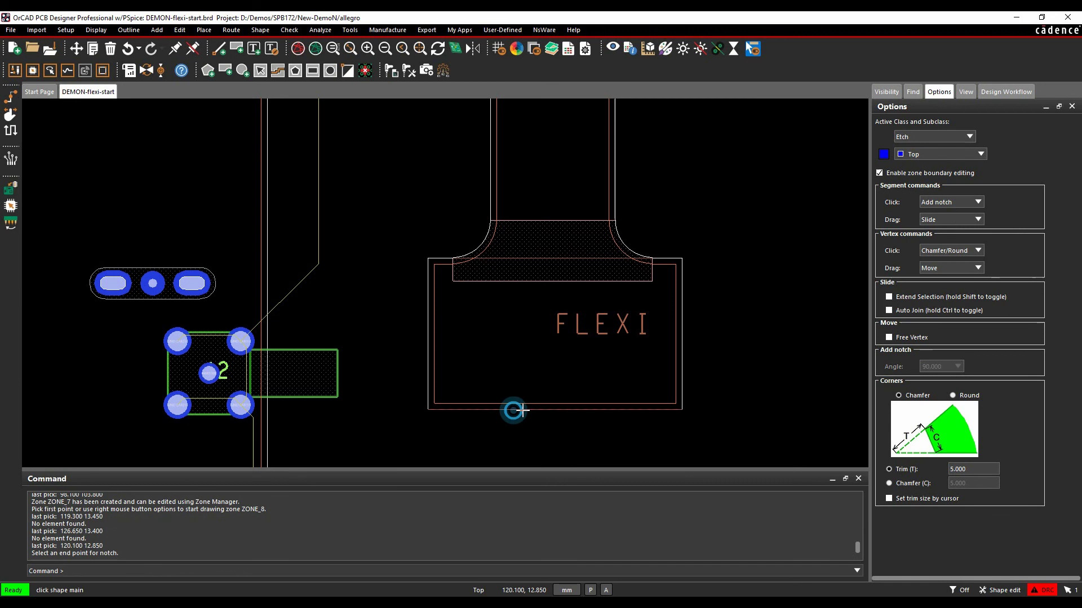
left_click(618, 410)
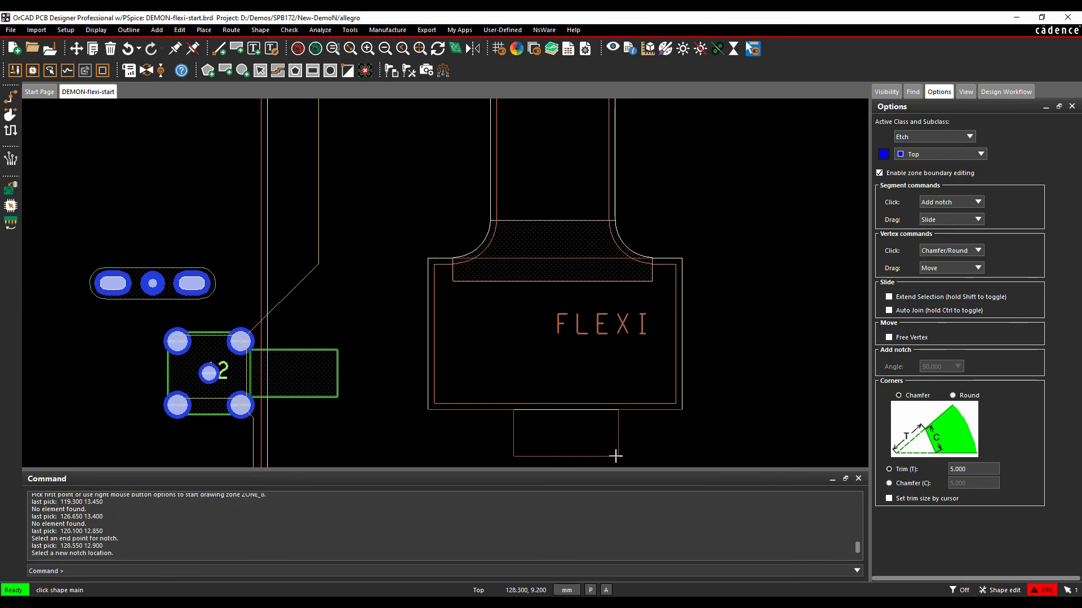